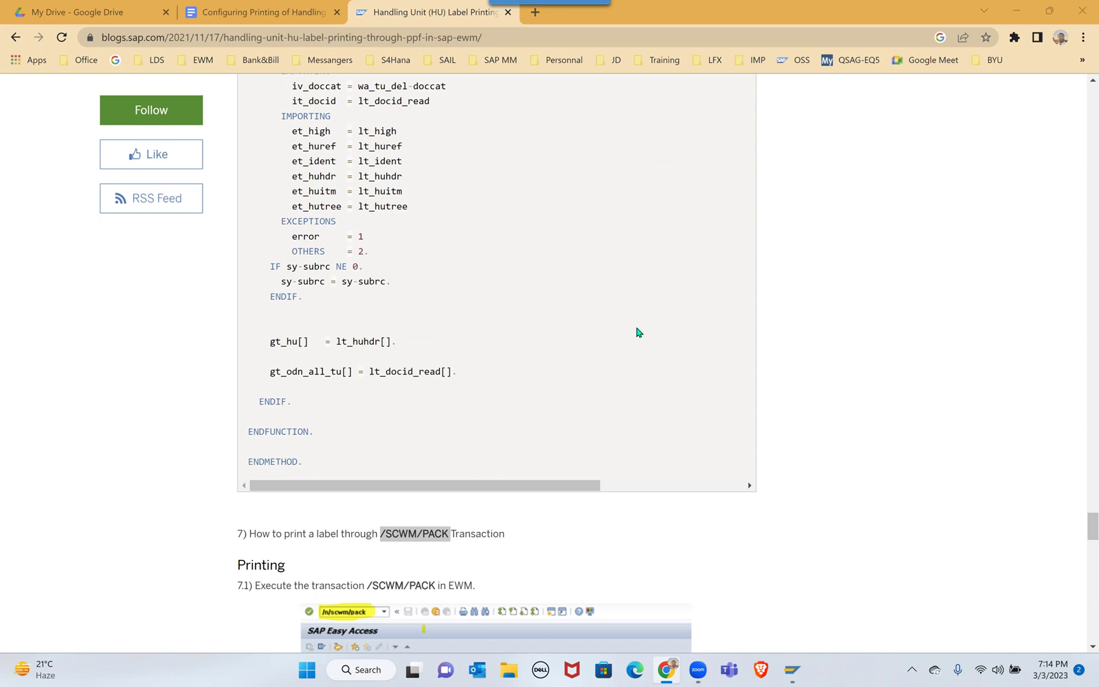
Clear the text selection in the HU label printing blog
left_click(690, 435)
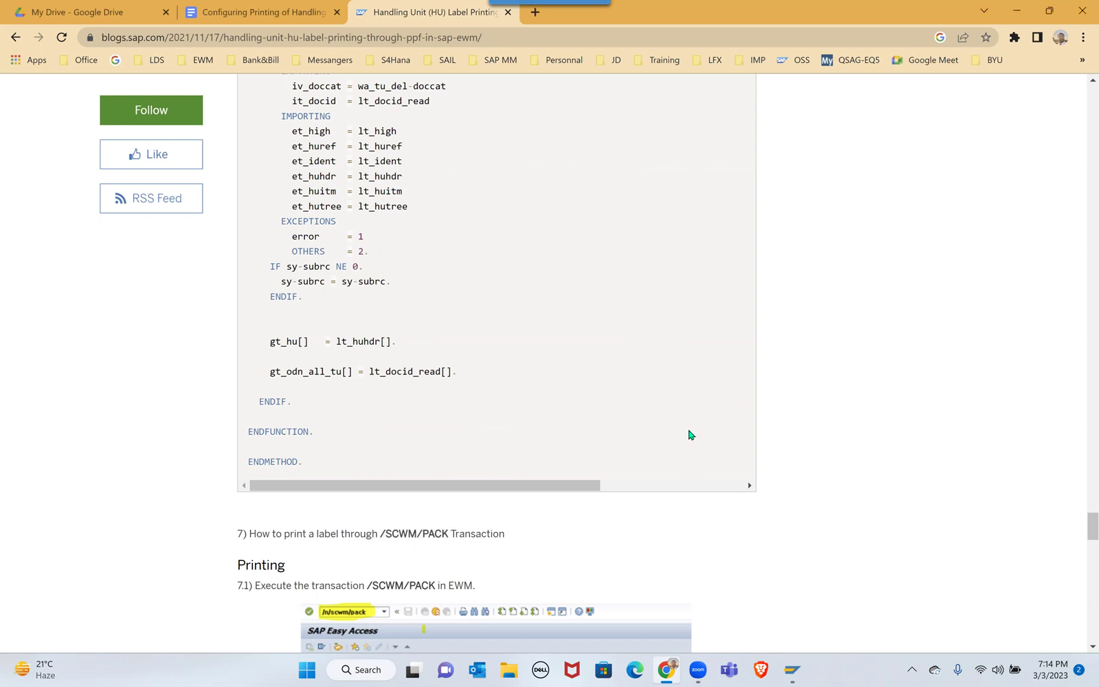
key("alt+Tab")
key("alt+Tab")
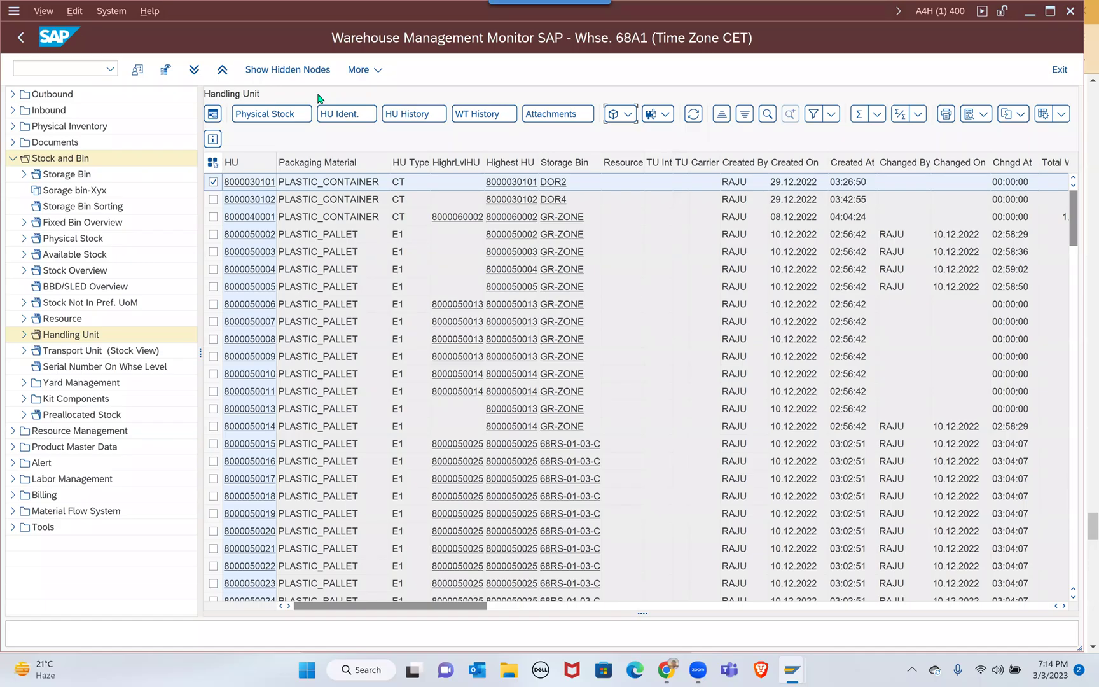
left_click(51, 70)
left_click(254, 219)
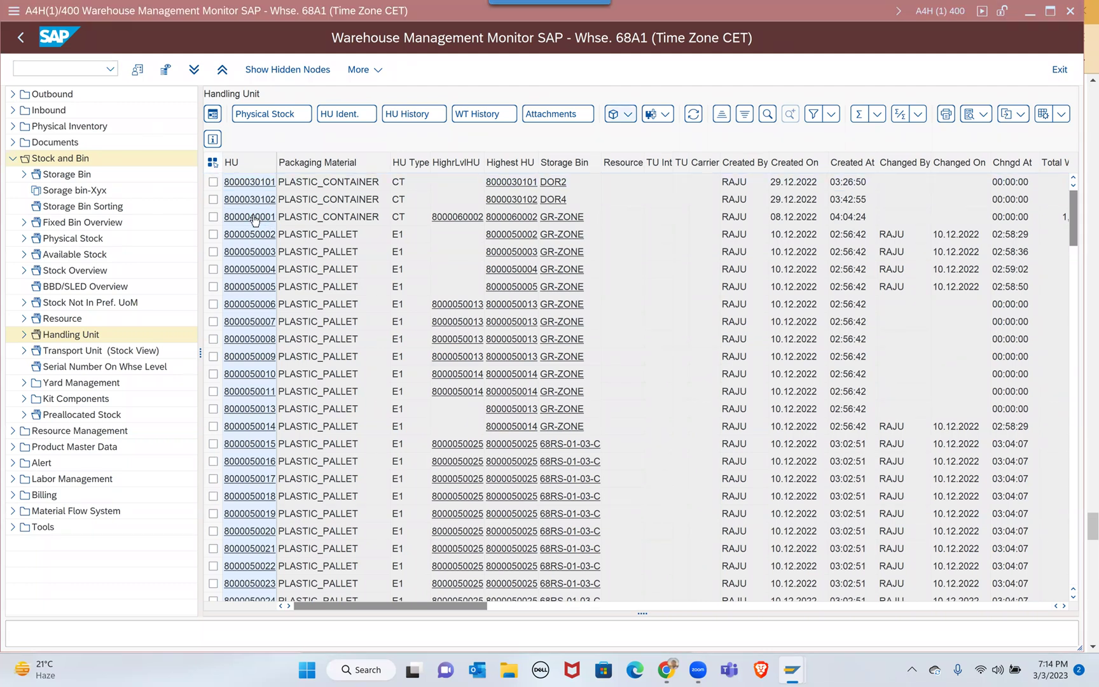
left_click(255, 219)
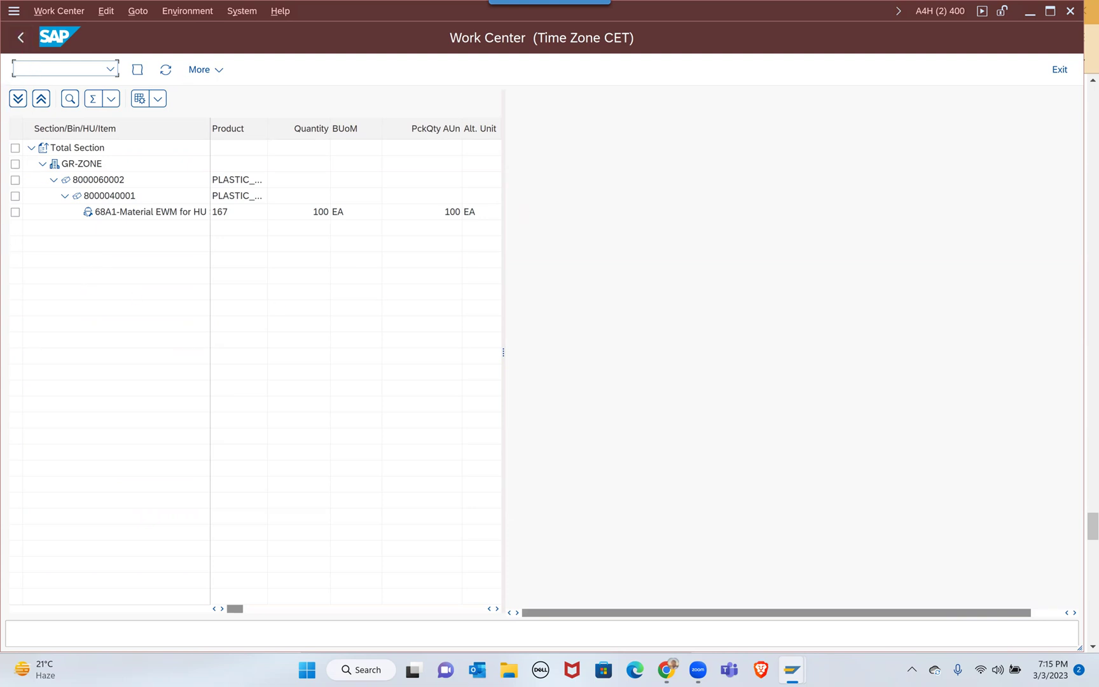
Start /n/scwm/dcons and execute it for work center DEKO in warehouse 68A1
type("/n/scwm/ack")
key("BackSpace")
key("BackSpace")
key("BackSpace")
type("dcons")
key("Return")
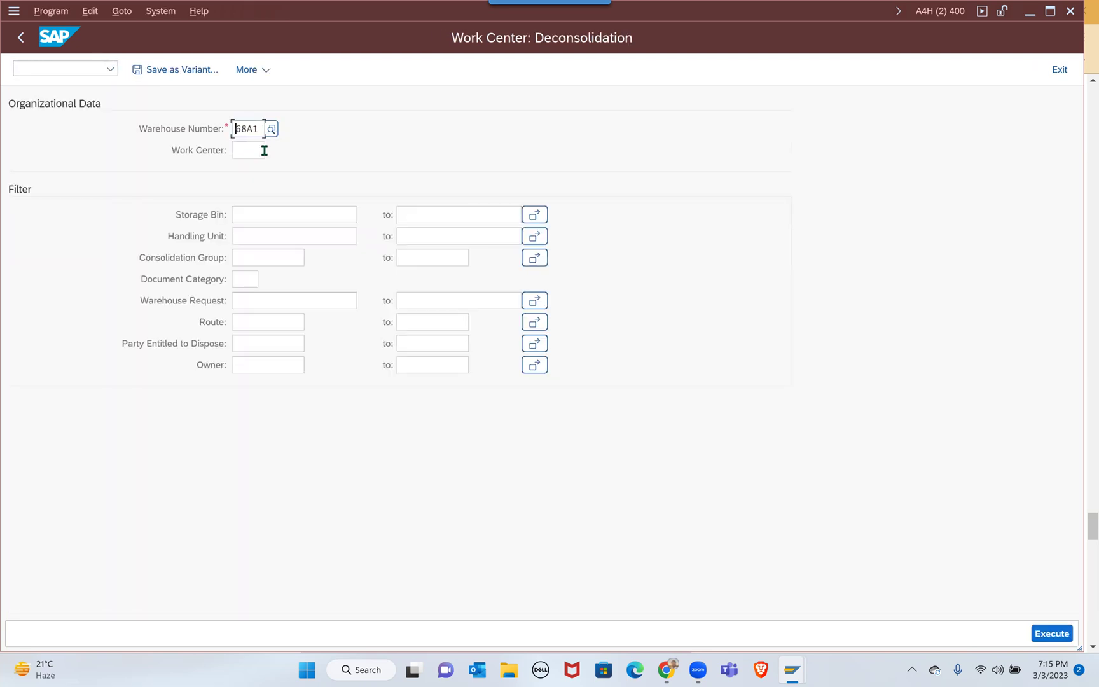
left_click(264, 150)
key("F4")
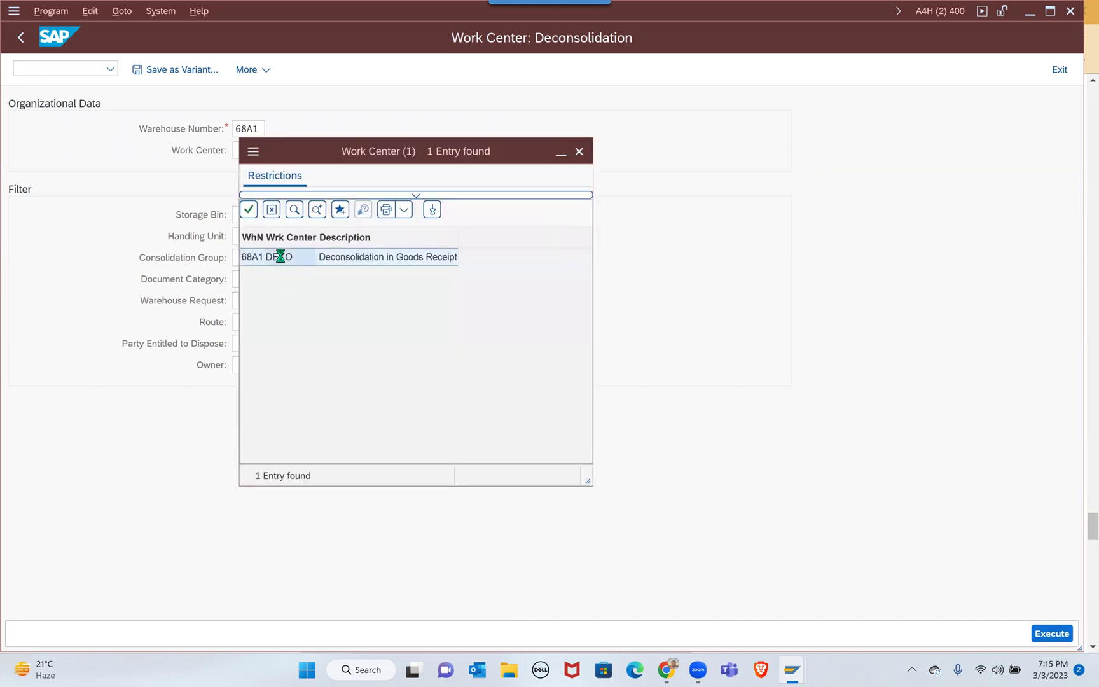
double_click(280, 256)
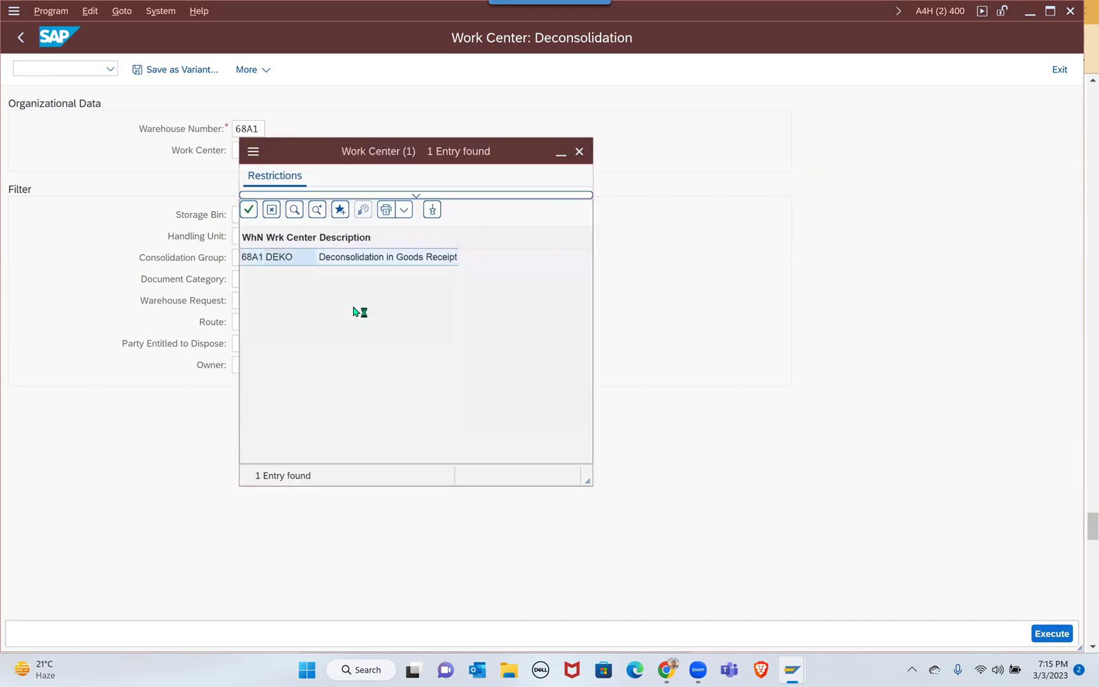
left_click(1051, 633)
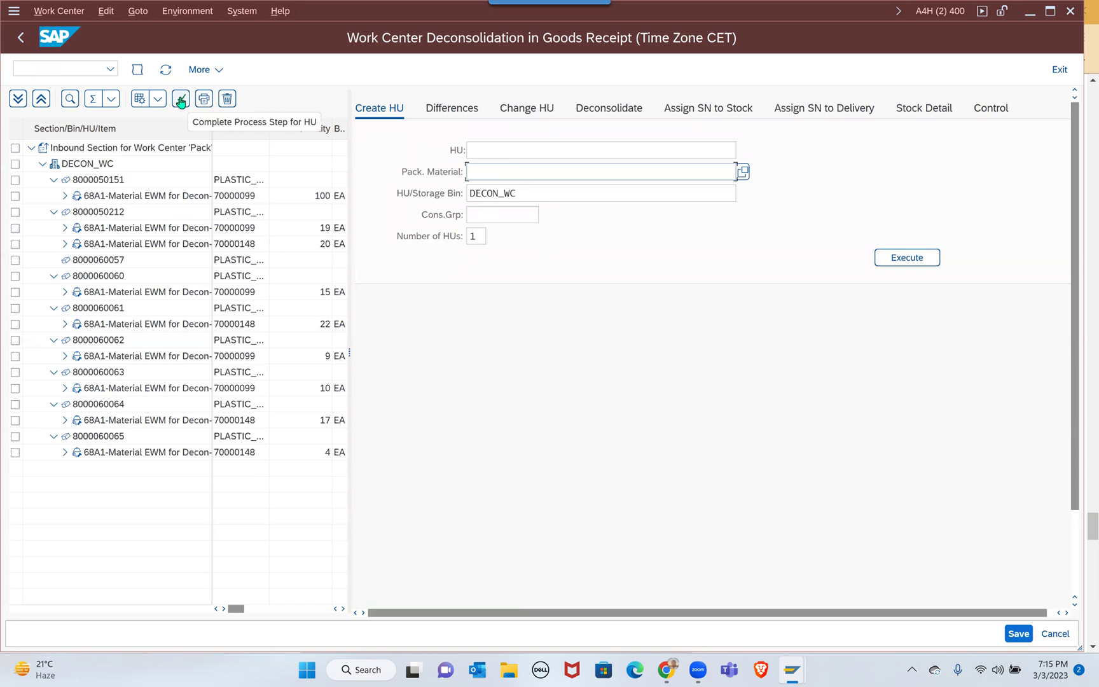
Enter /n/scwm/twrkst, which is rejected as unknown, and recall it from the command history
left_click(83, 167)
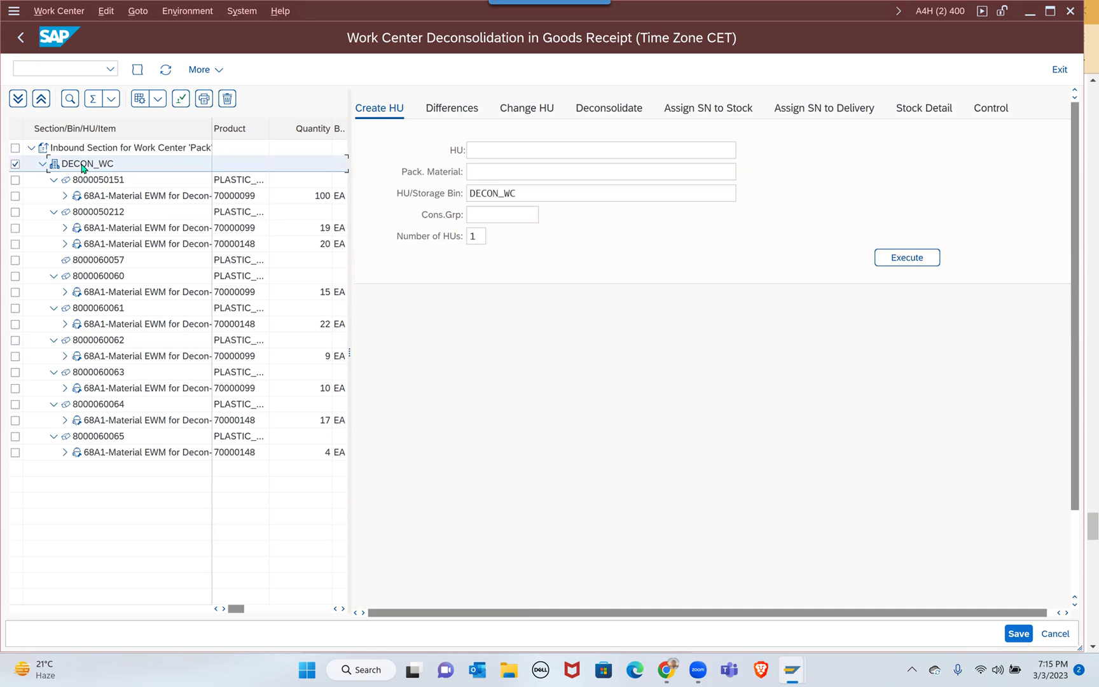
left_click(79, 66)
type("/n/scwm/")
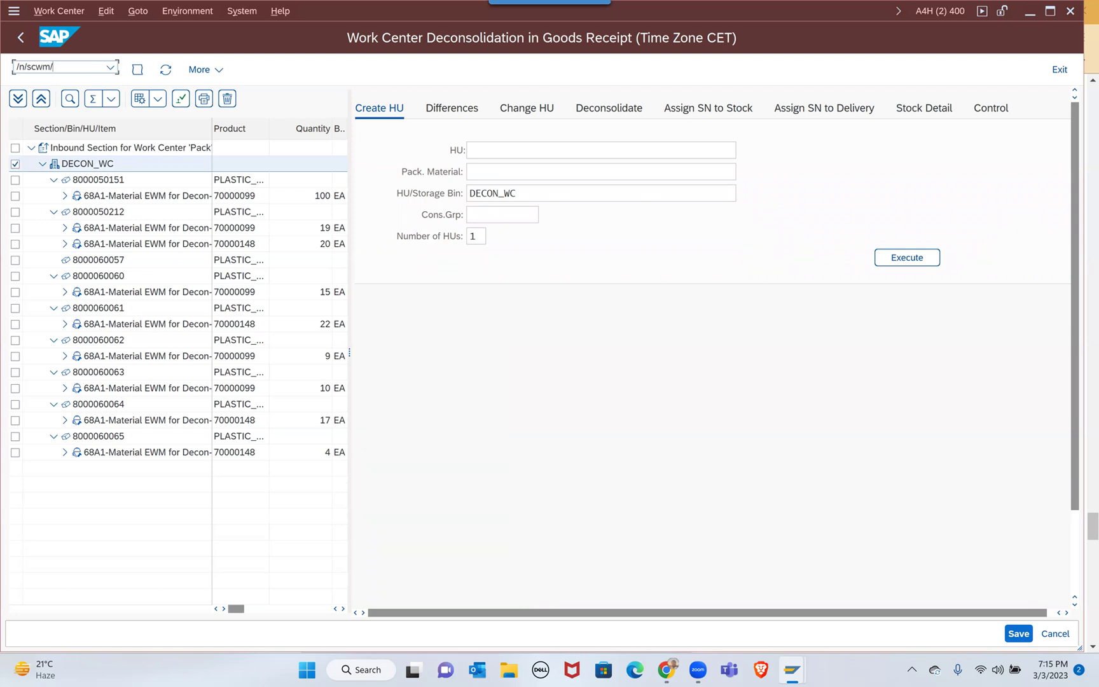
type("twrkst")
key("Return")
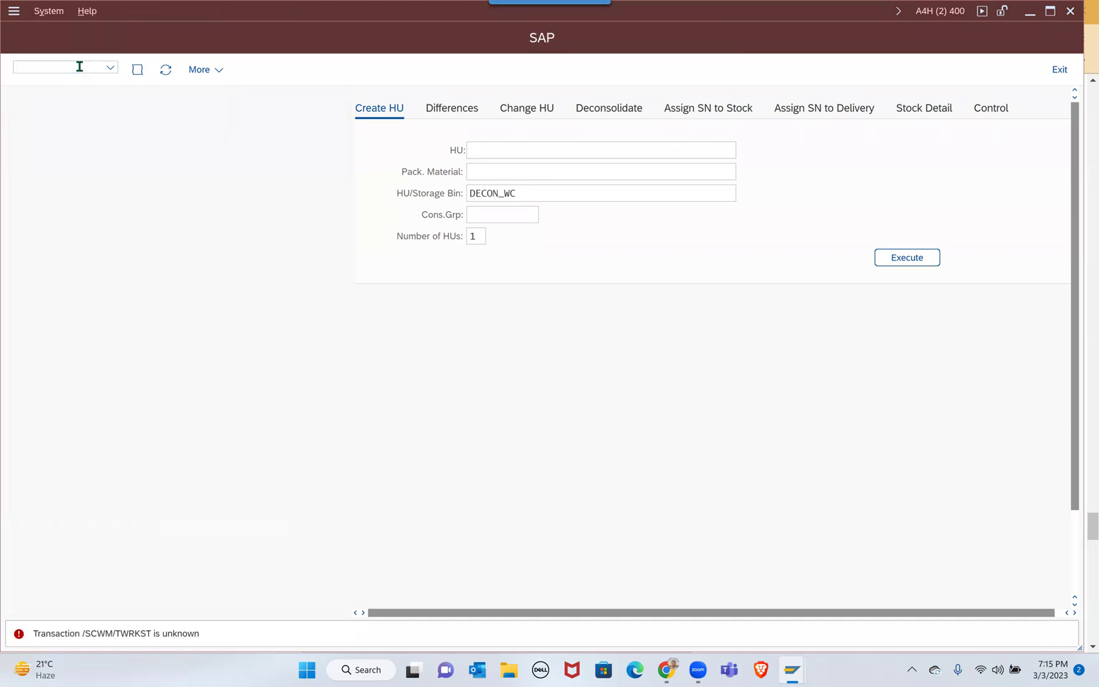
left_click(111, 68)
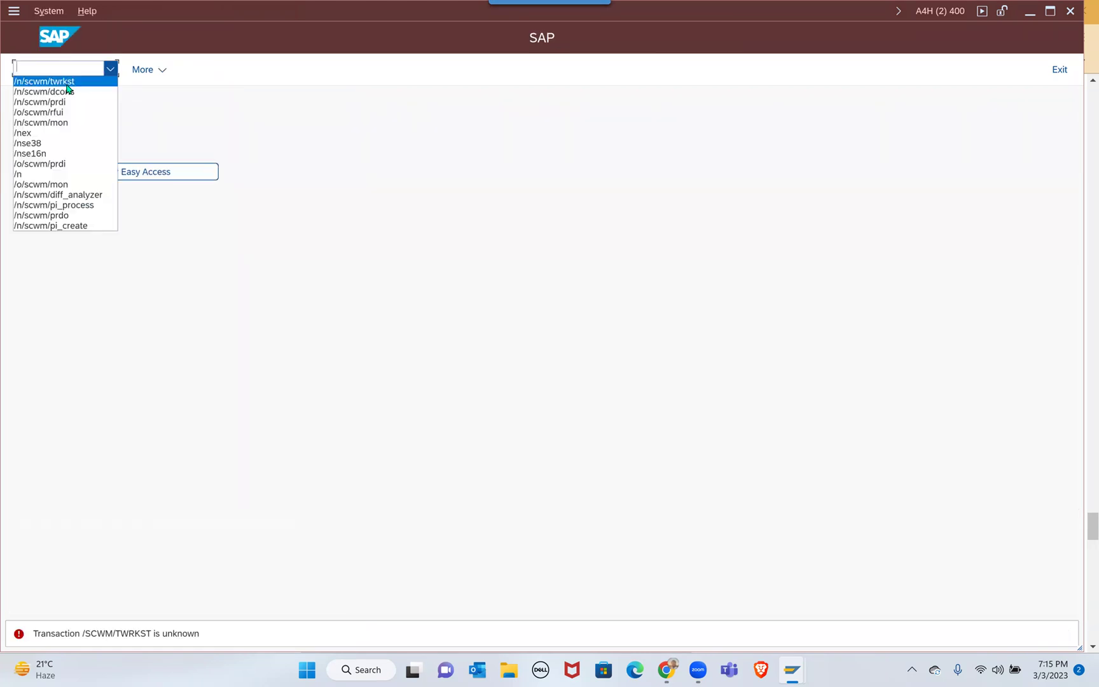
left_click(66, 83)
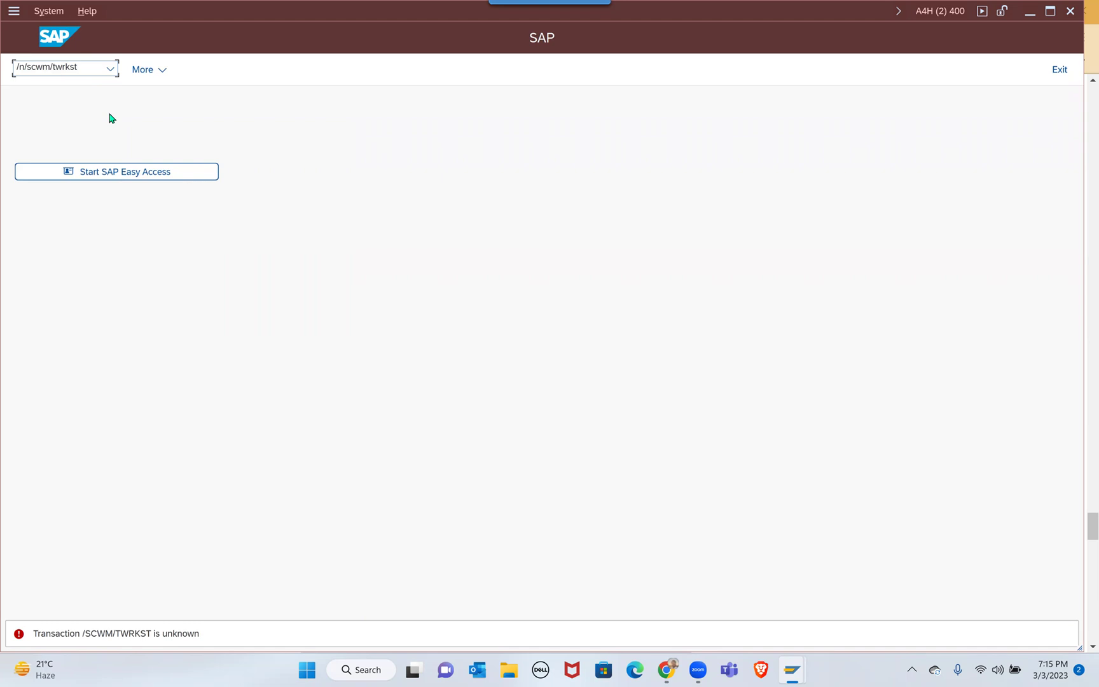
Run /SCWM/TWRKST and review DEKO's row with storage bin DECON_WC
key("Return")
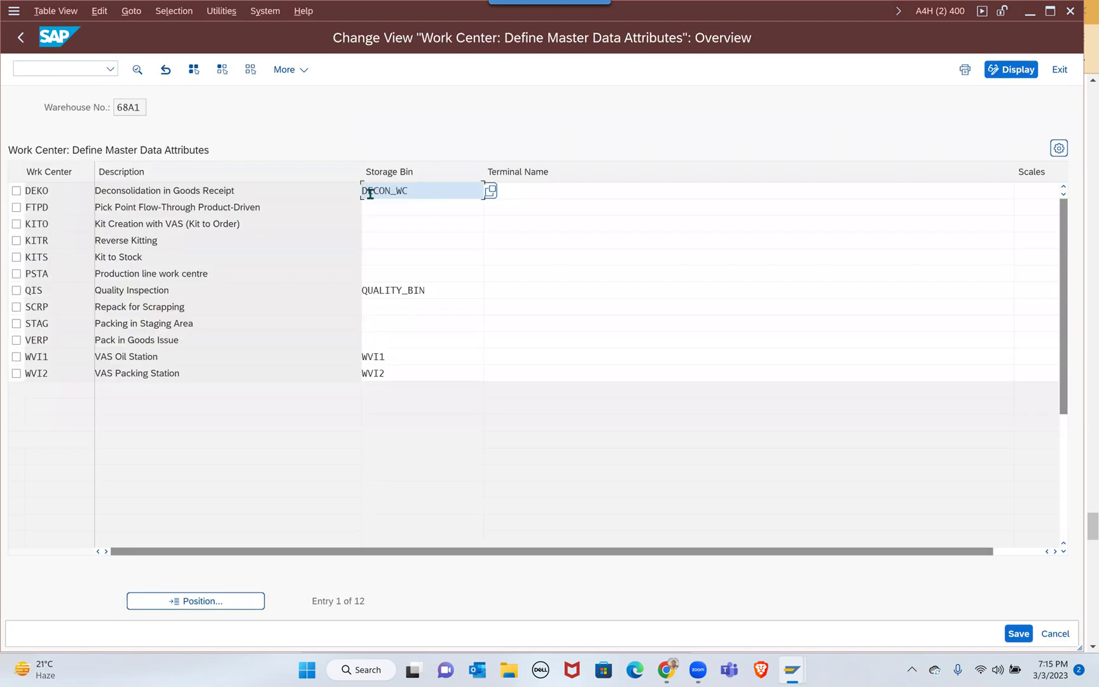
double_click(370, 192)
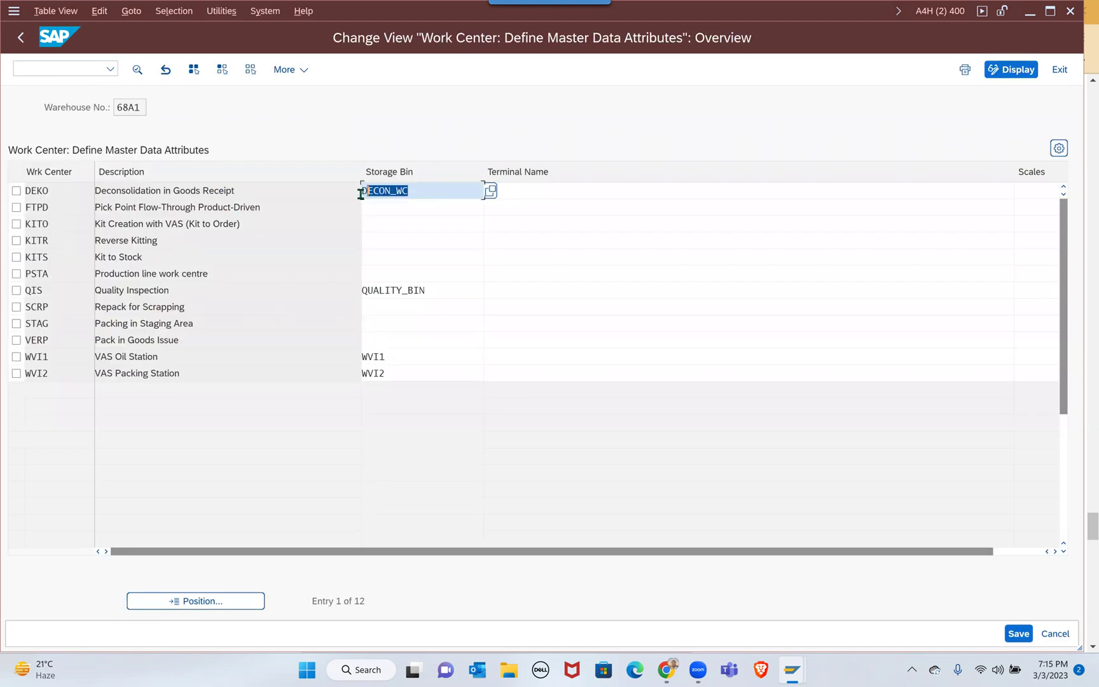
double_click(38, 192)
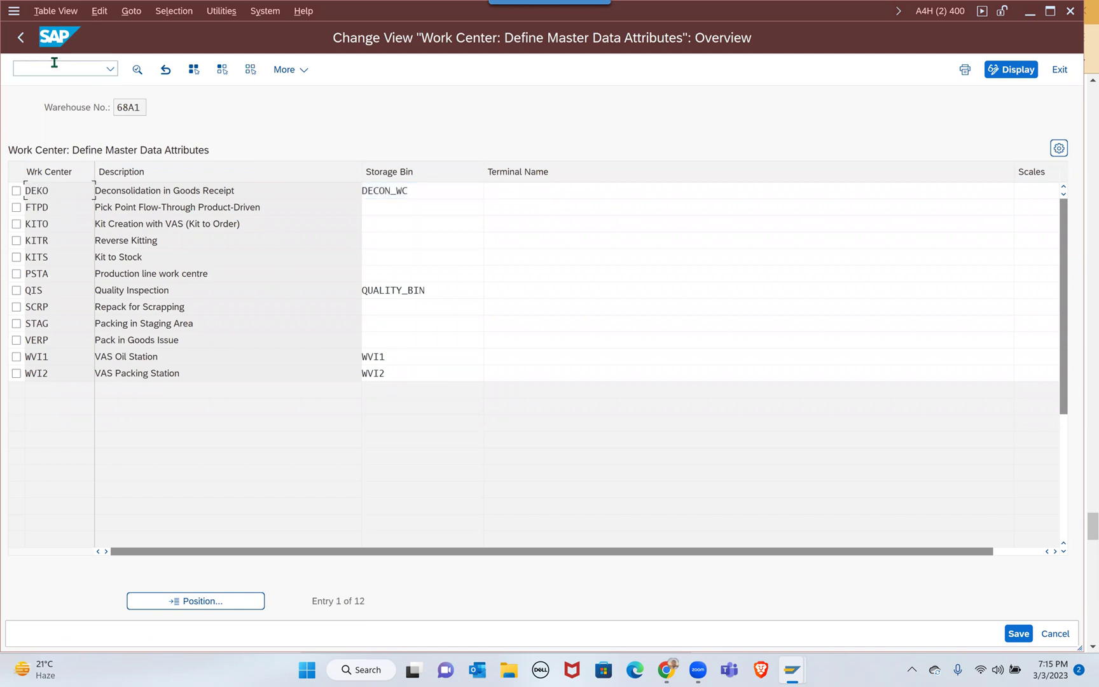
Open the SPRO customizing implementation guide
type("/n/sc")
key("BackSpace")
key("BackSpace")
key("BackSpace")
type("spro")
key("Return")
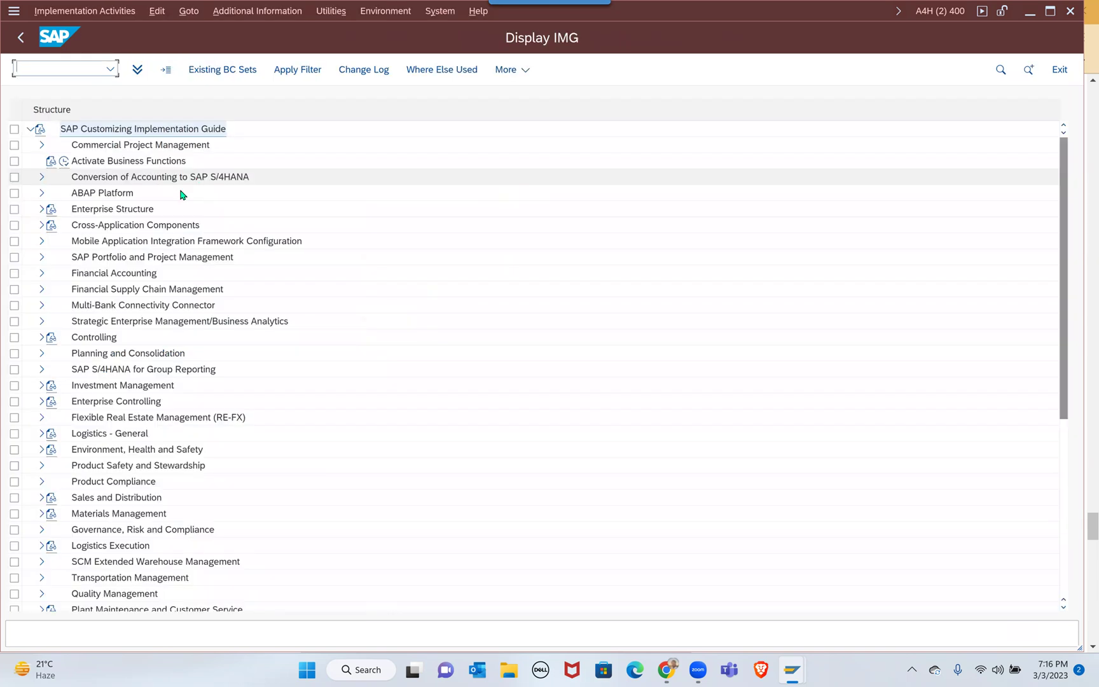
Expand SCM Extended Warehouse Management > Extended Warehouse Management > Master Data > Work Center in the IMG
scroll(118, 299, "down", 1)
scroll(108, 321, "down", 2)
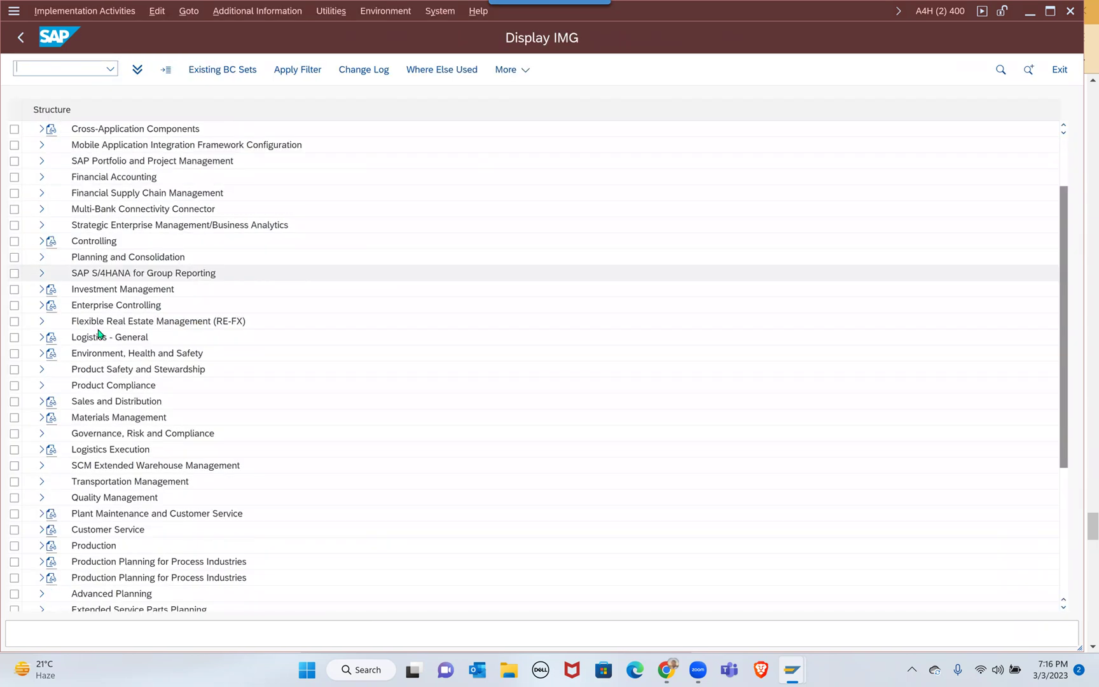
left_click(95, 306)
scroll(103, 355, "down", 2)
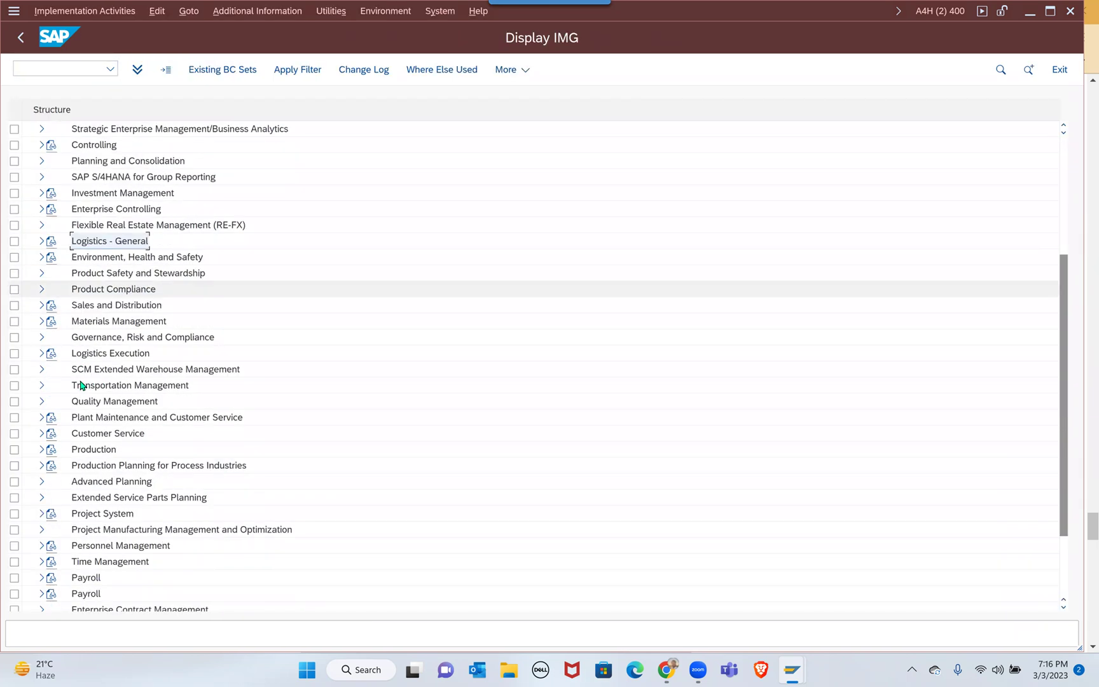
left_click(42, 369)
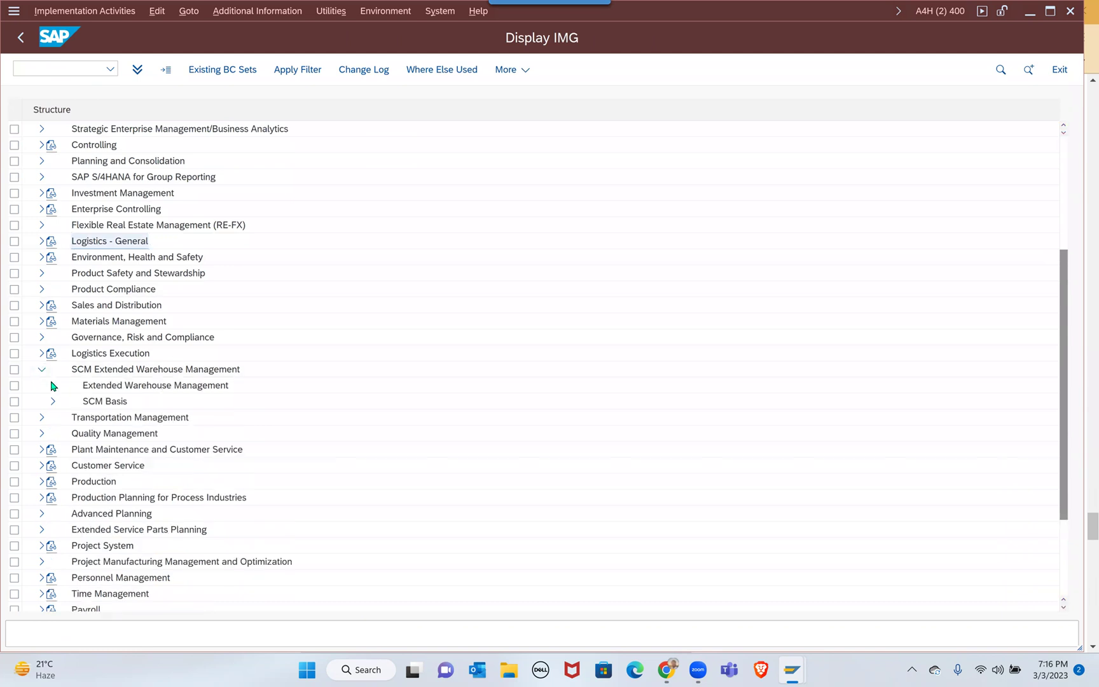
left_click(53, 385)
left_click(106, 399)
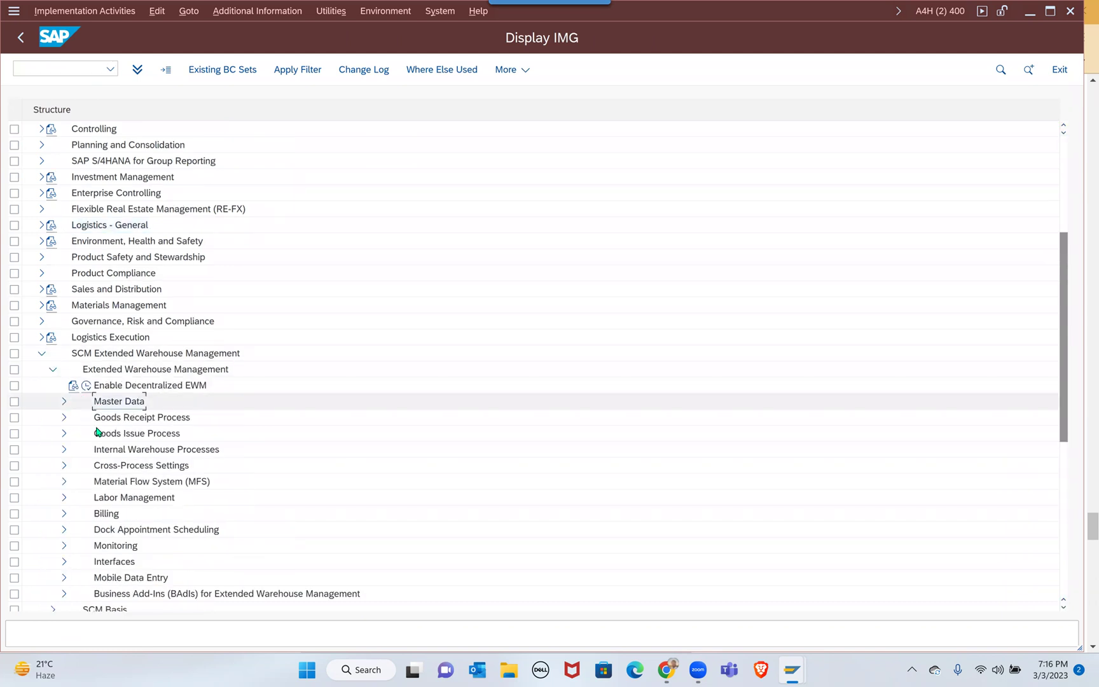
scroll(88, 420, "down", 2)
left_click(64, 337)
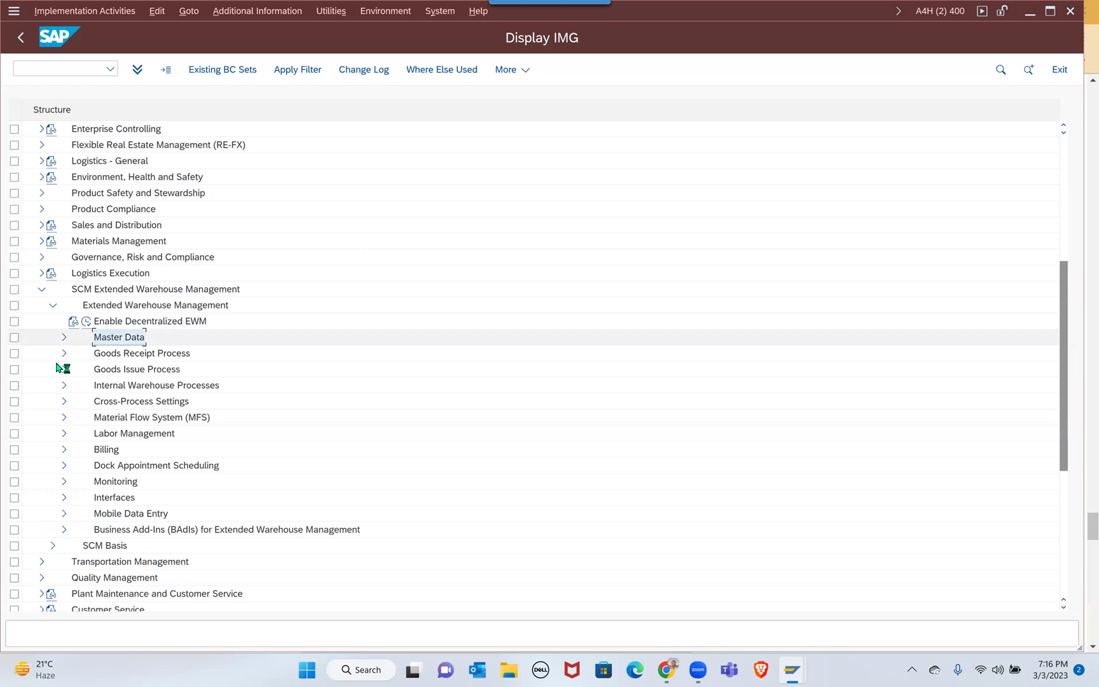
scroll(128, 473, "down", 2)
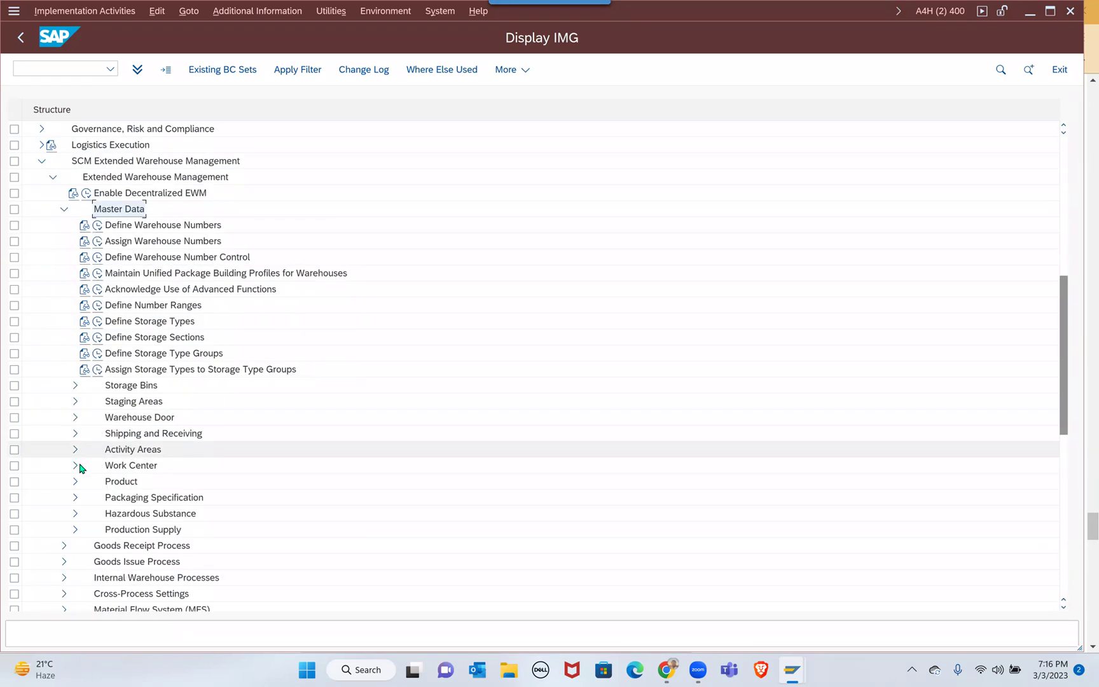
scroll(78, 435, "down", 1)
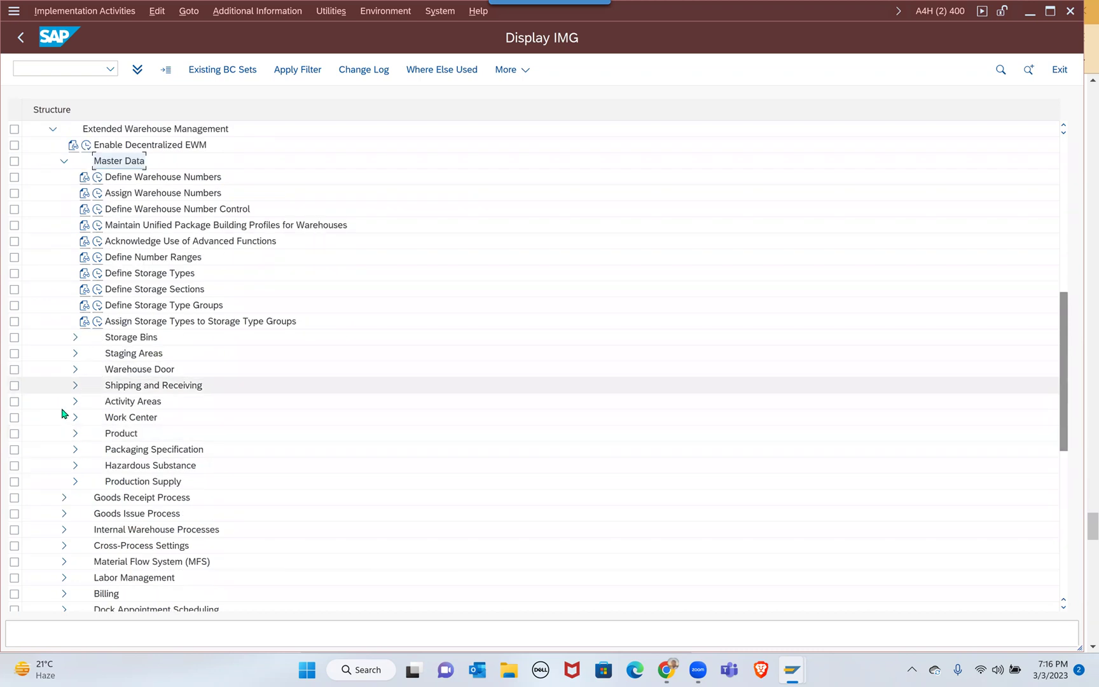
left_click(75, 417)
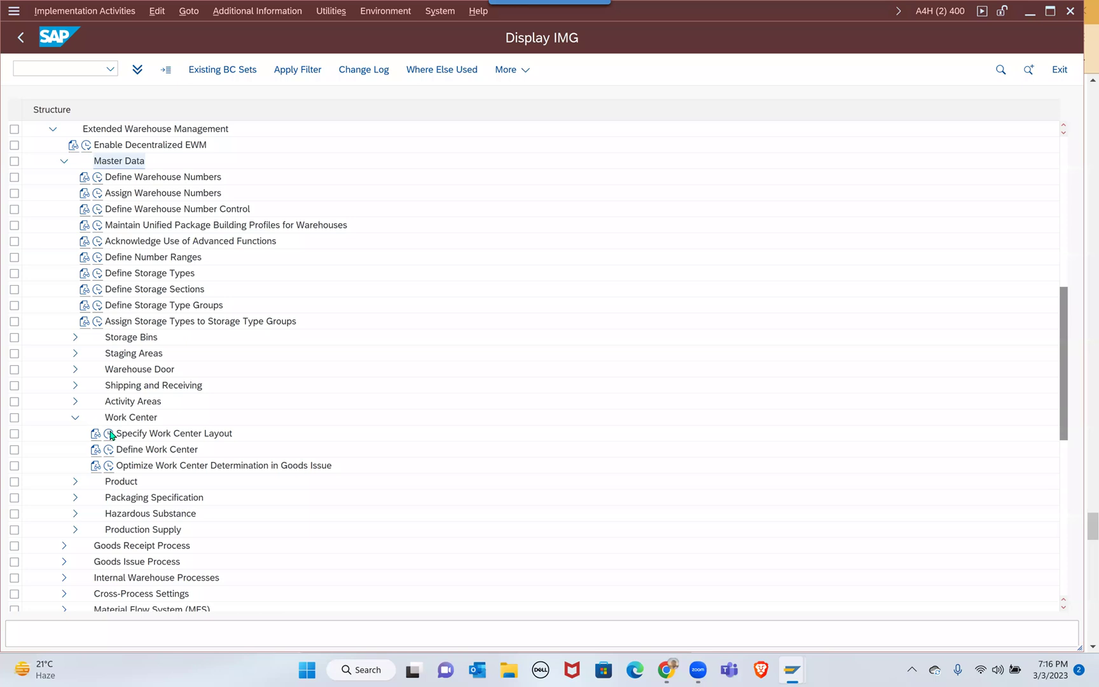
scroll(111, 432, "down", 1)
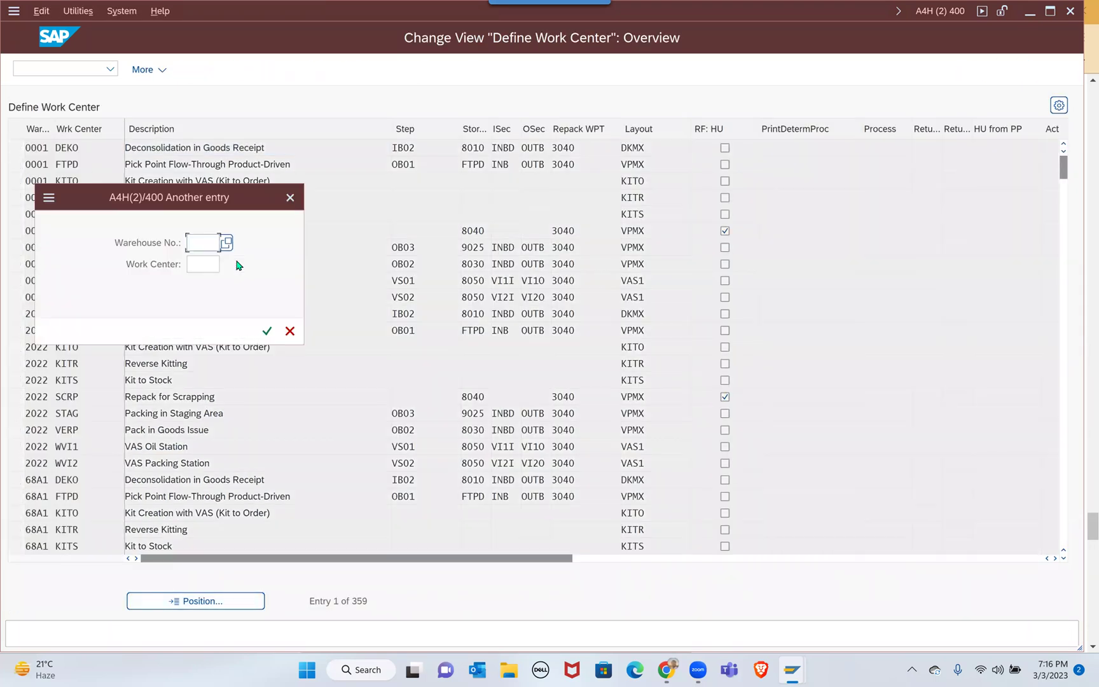
left_click(202, 242)
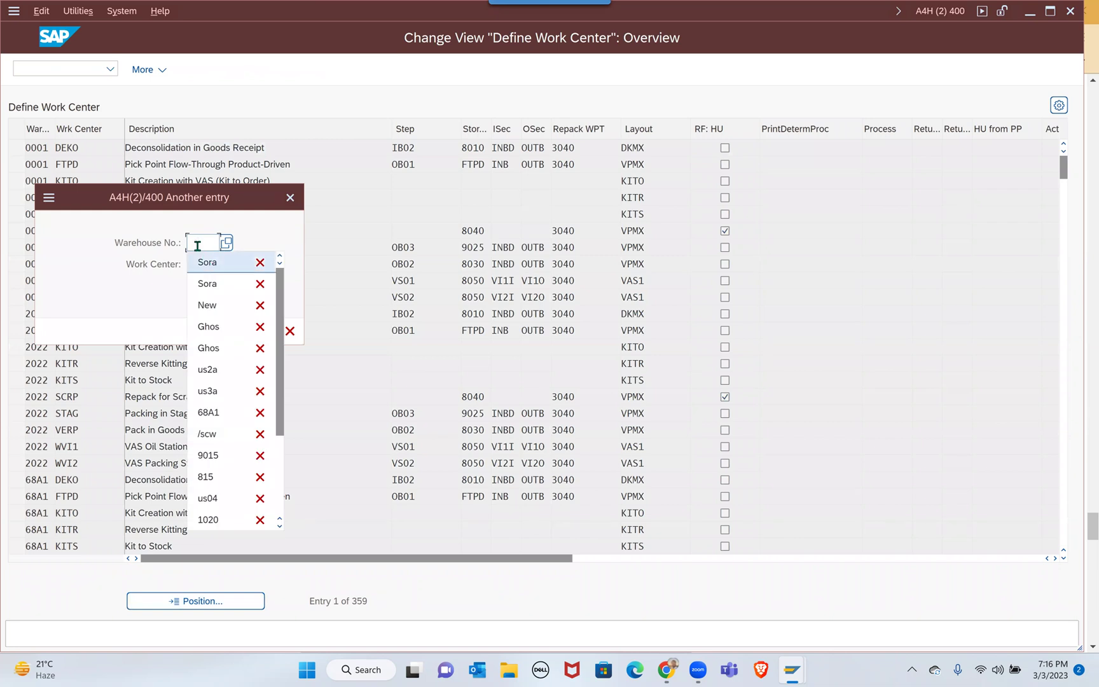
left_click(198, 245)
left_click(197, 245)
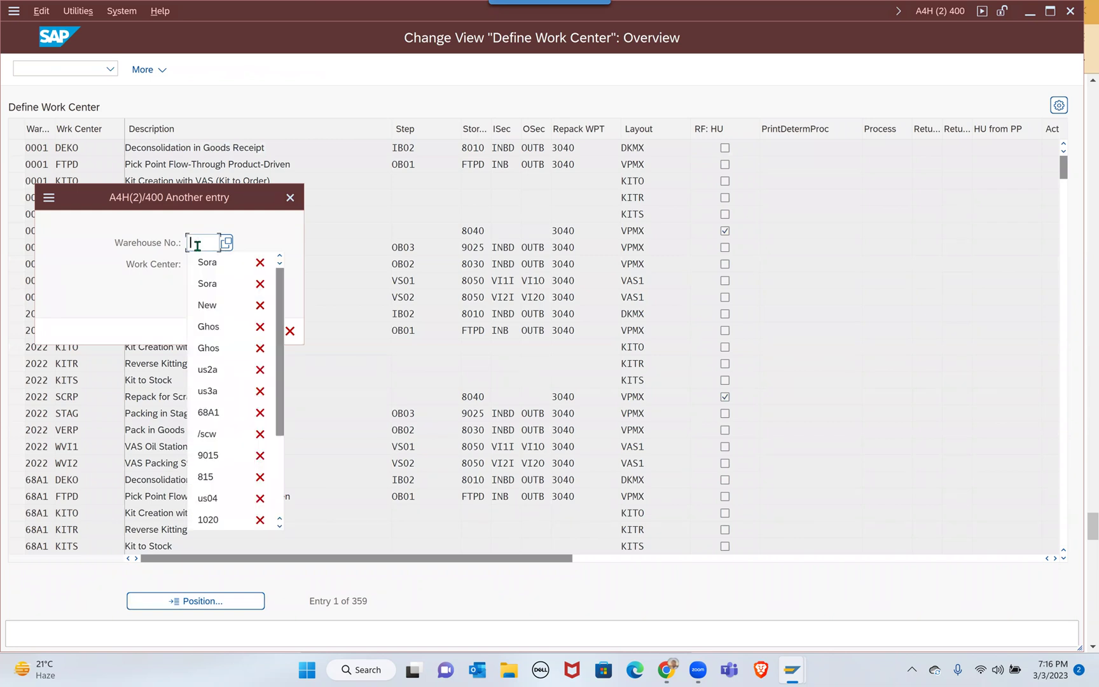
type("68a")
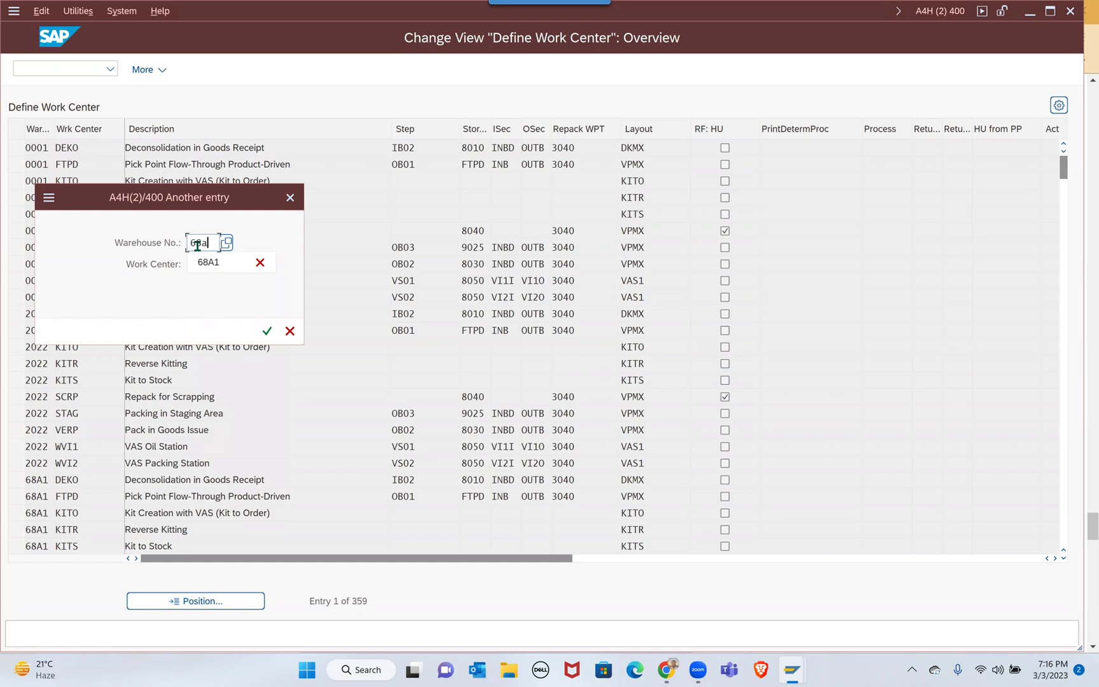
type("1")
key("Tab")
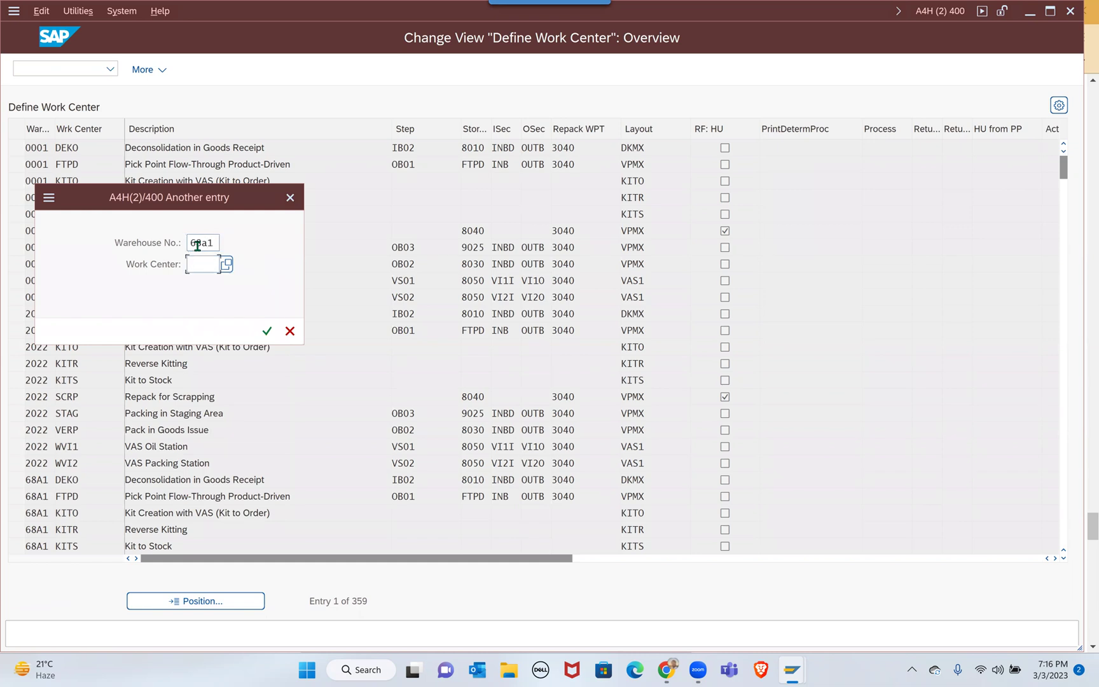
type("deko")
key("Return")
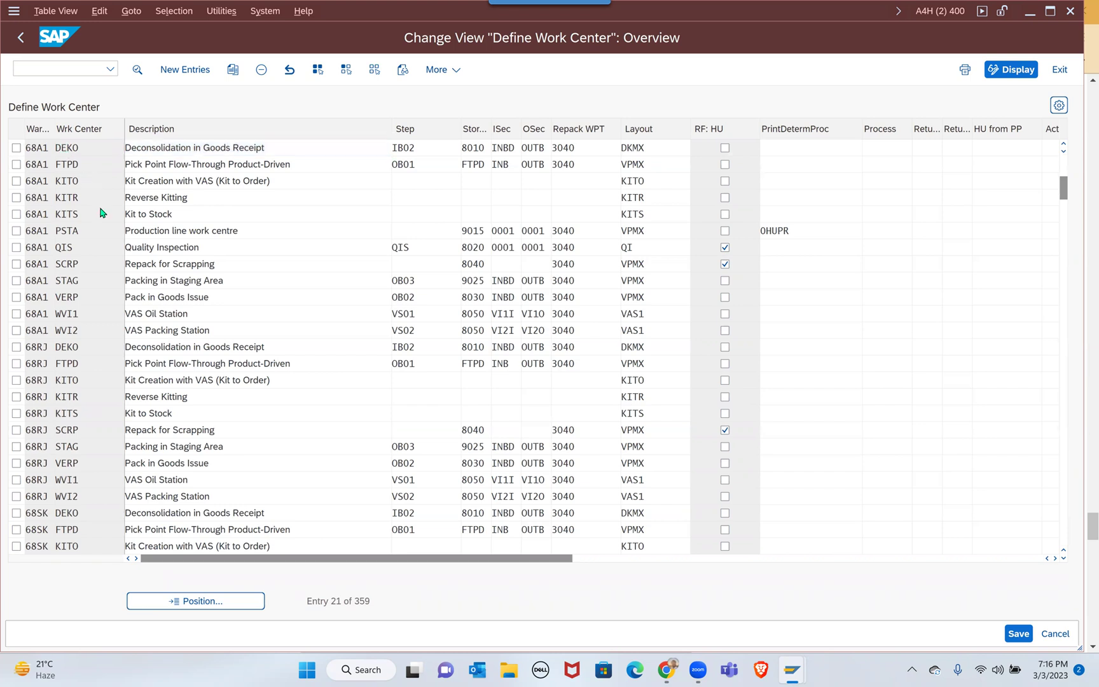
key("F2")
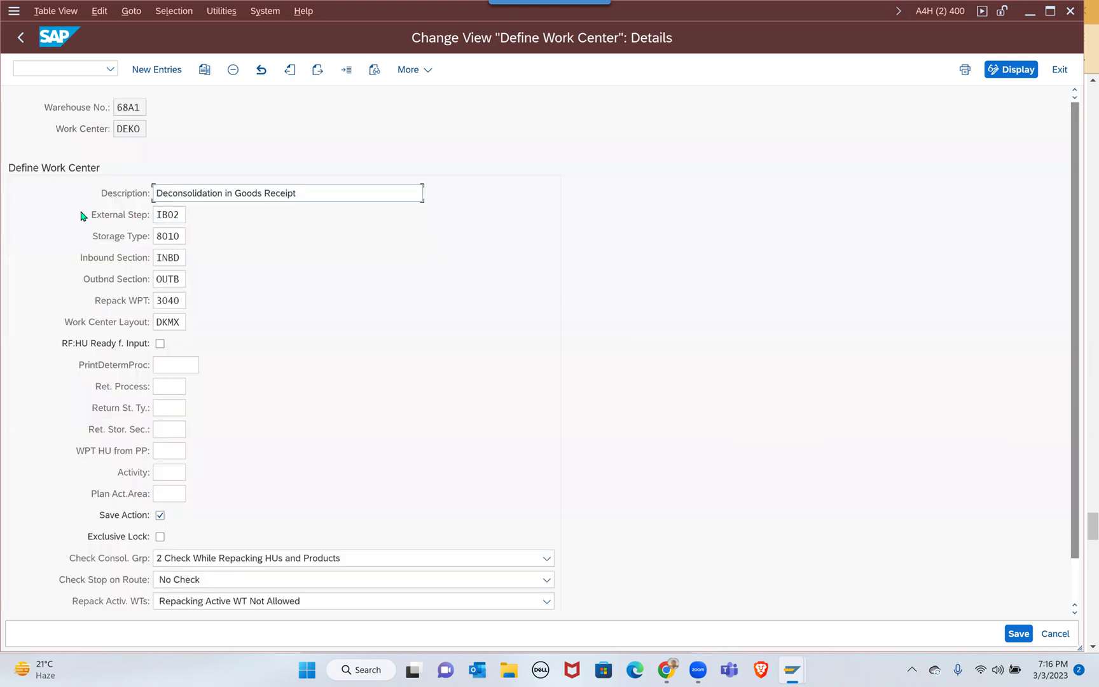
left_click_drag(93, 215, 194, 218)
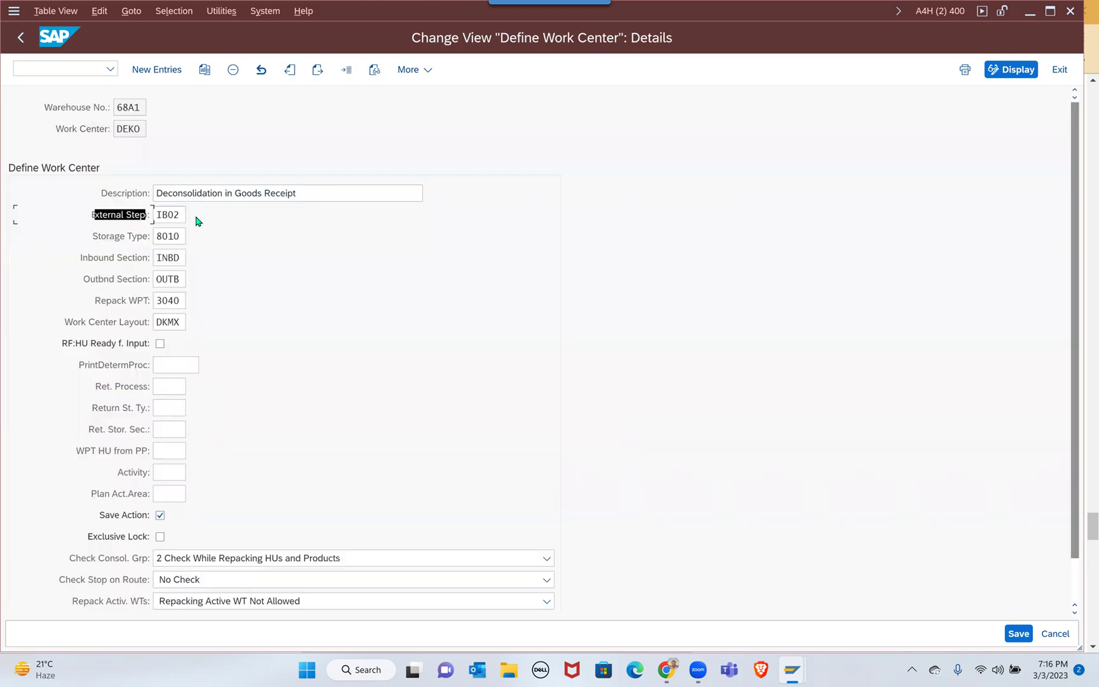
left_click(180, 216)
Back in the work center list, note KITO has no external step, then return to the IMG
left_click(21, 38)
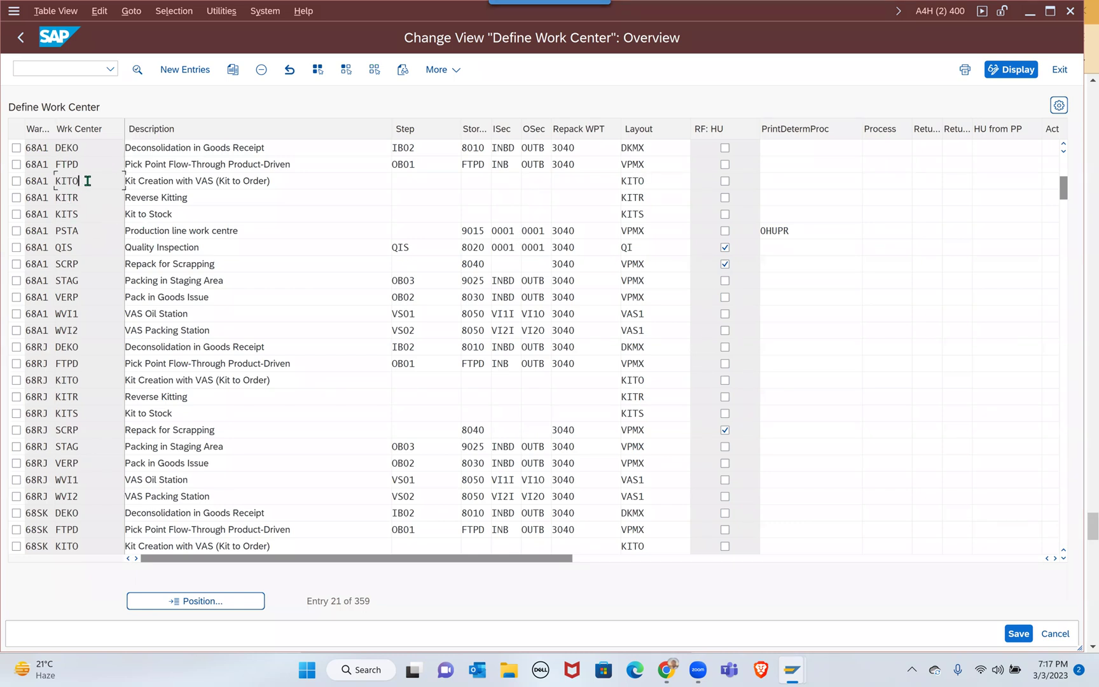
left_click_drag(88, 181, 56, 180)
left_click(407, 187)
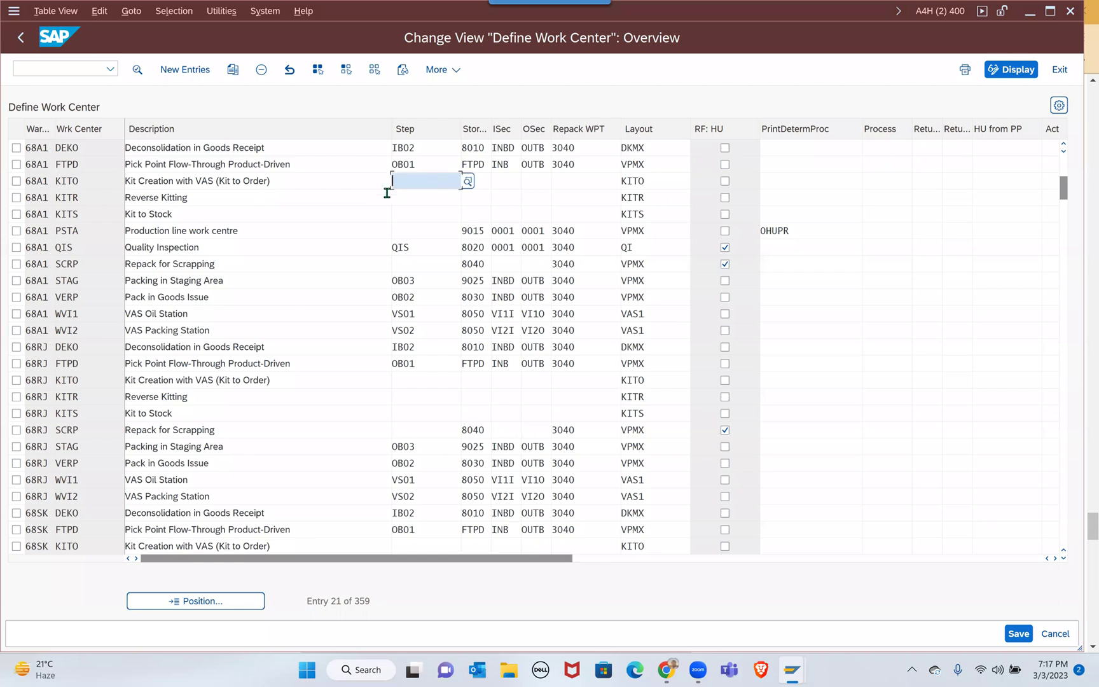
double_click(56, 183)
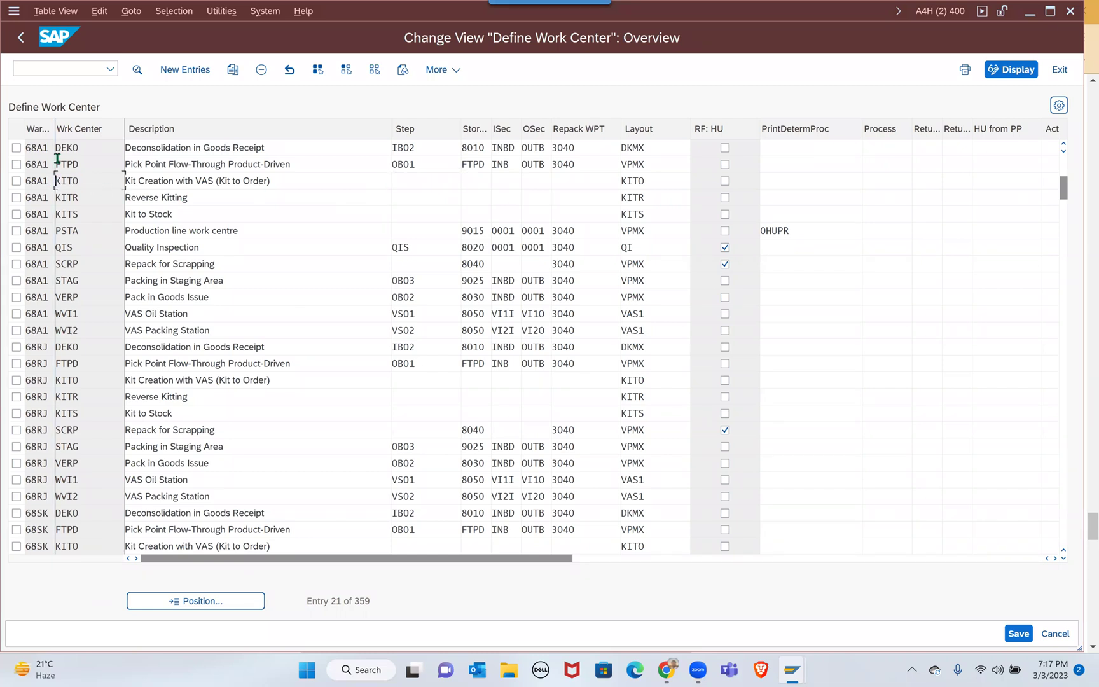
left_click(22, 39)
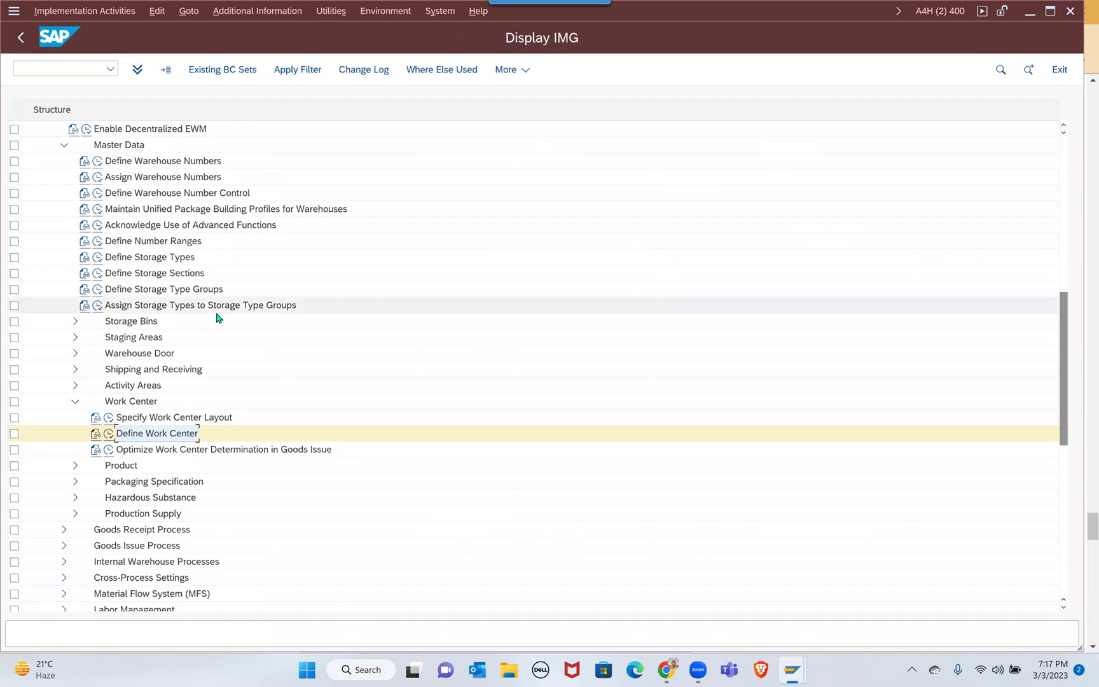
On the 68A1 warehouse monitor, enter /n/scwm/pack recalled from the command history
key("alt+Tab")
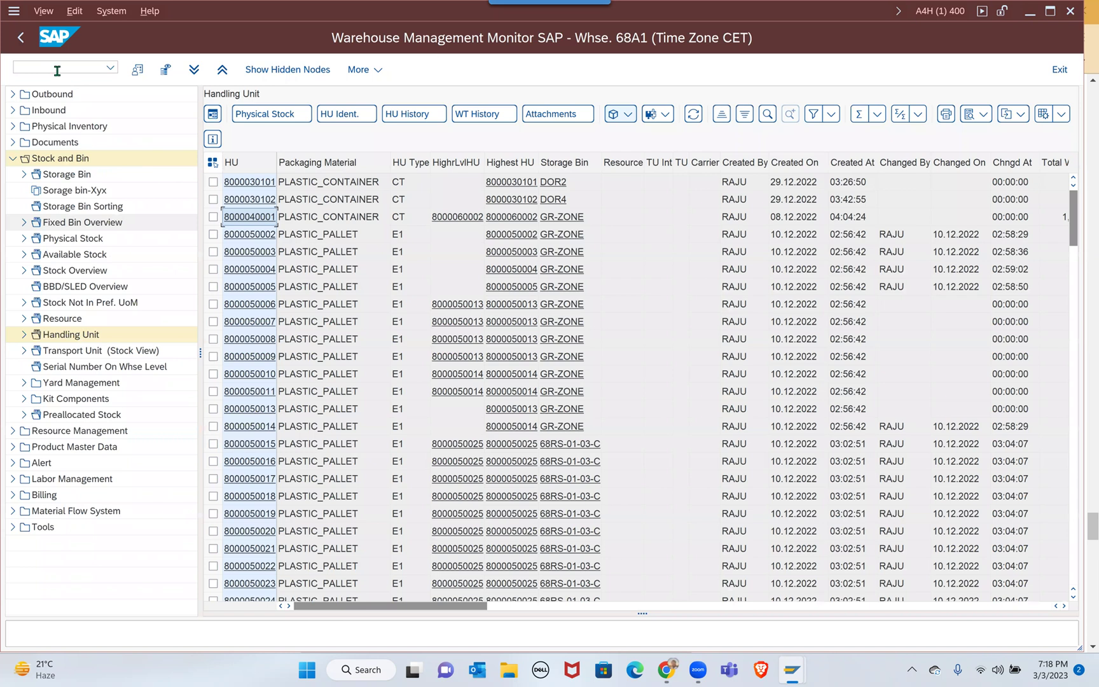
left_click(57, 70)
type("/n")
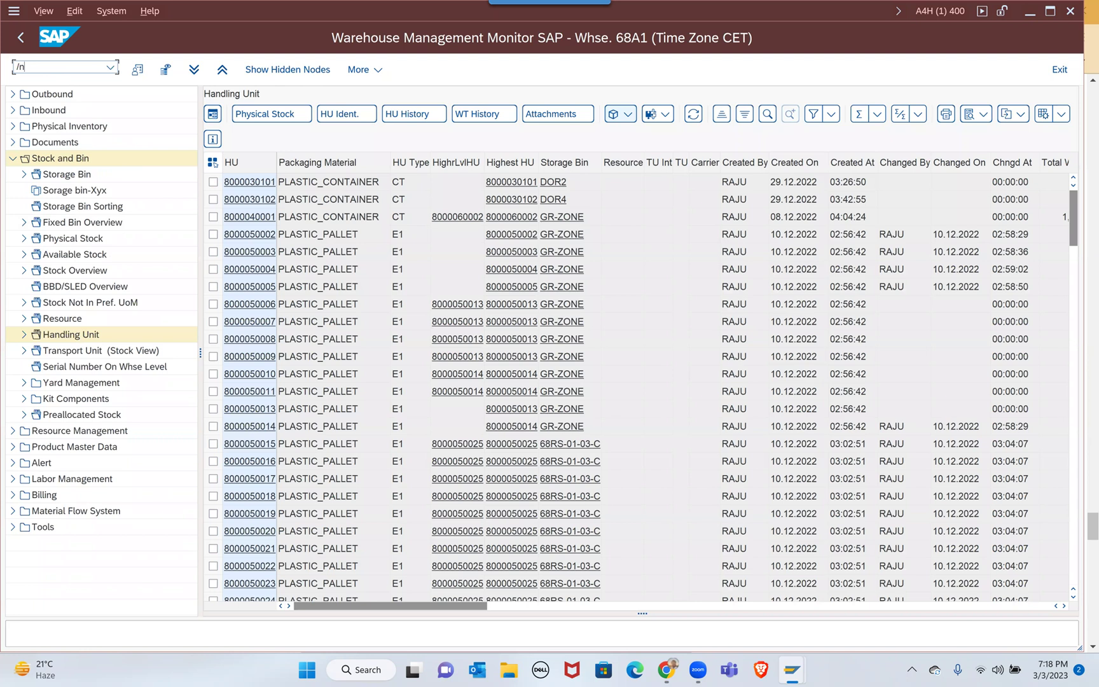
type("/scwm/pa")
key("Return")
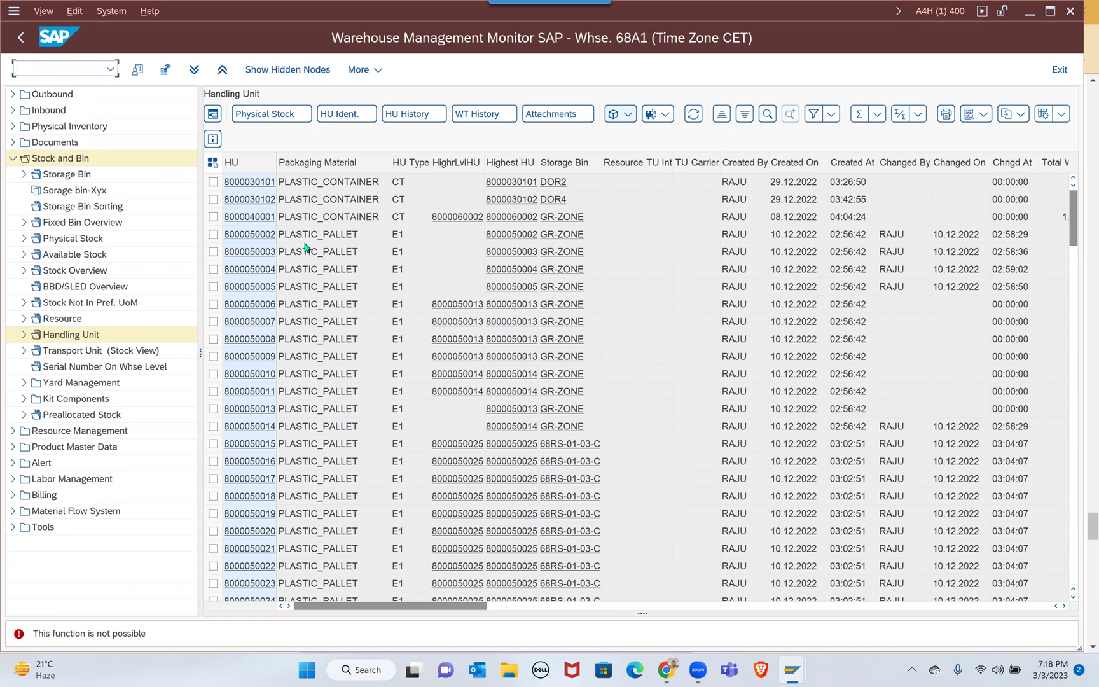
left_click(115, 65)
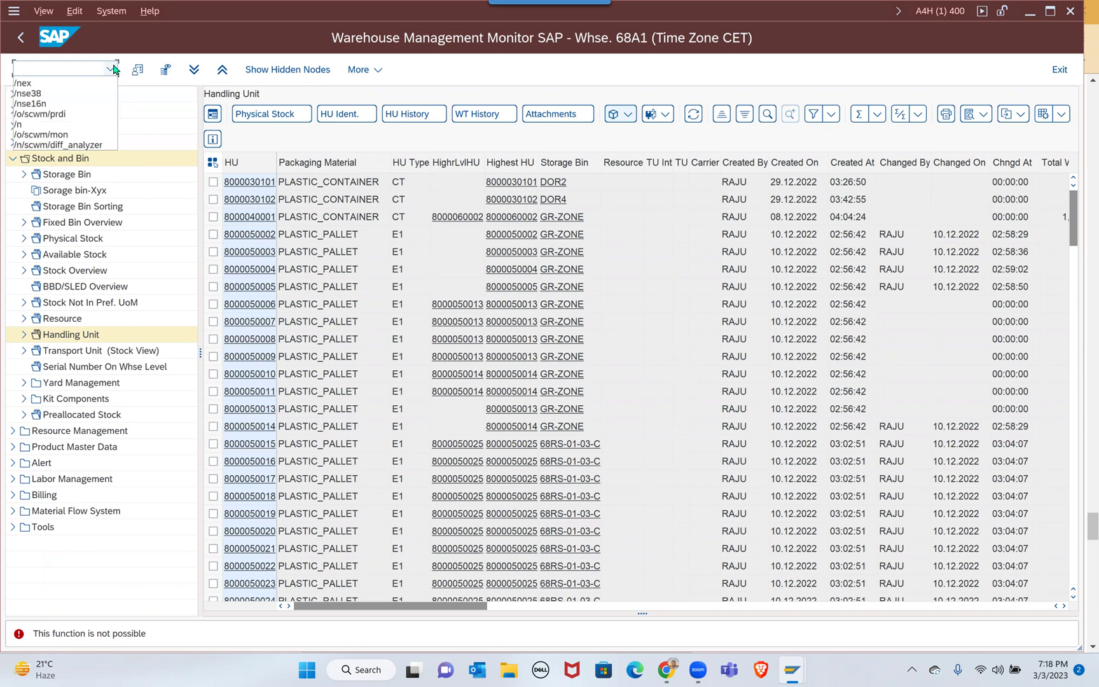
left_click(59, 86)
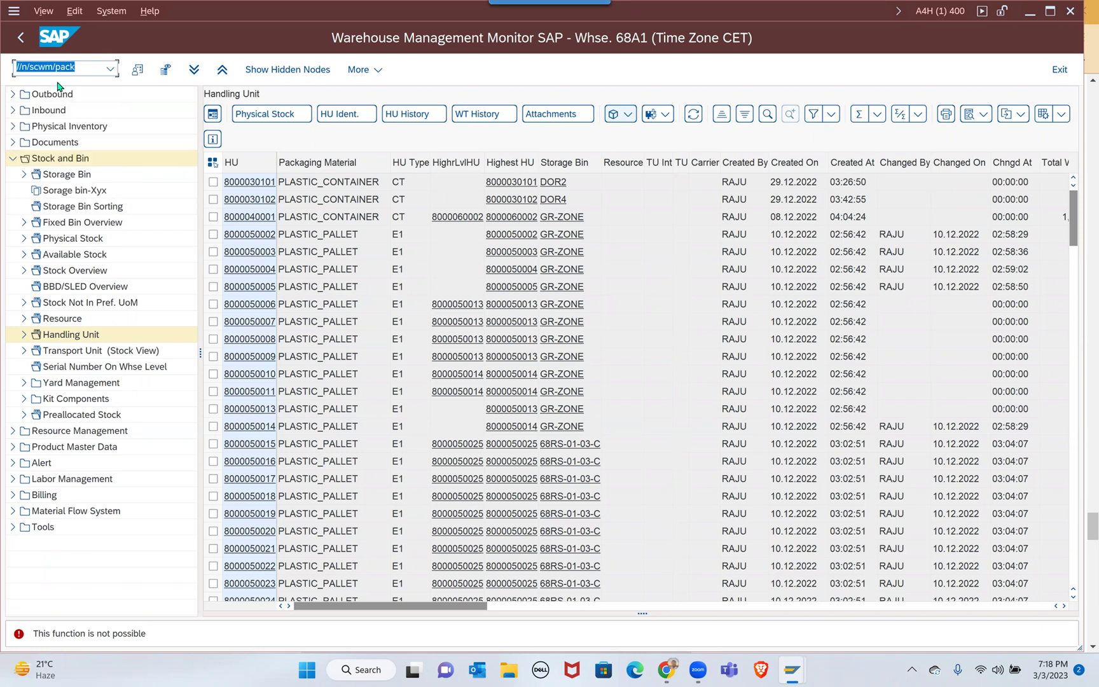
type("/n/scw")
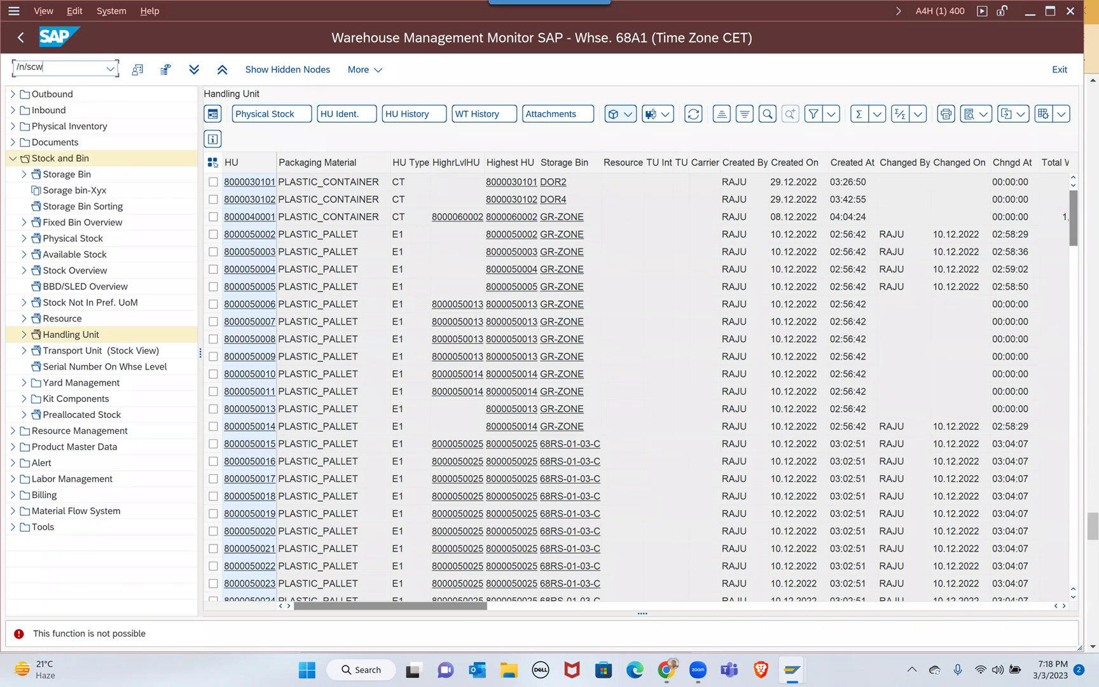
type("m/pack")
Launch /n/scwm/pack and view the list of available packing work centers
key("Return")
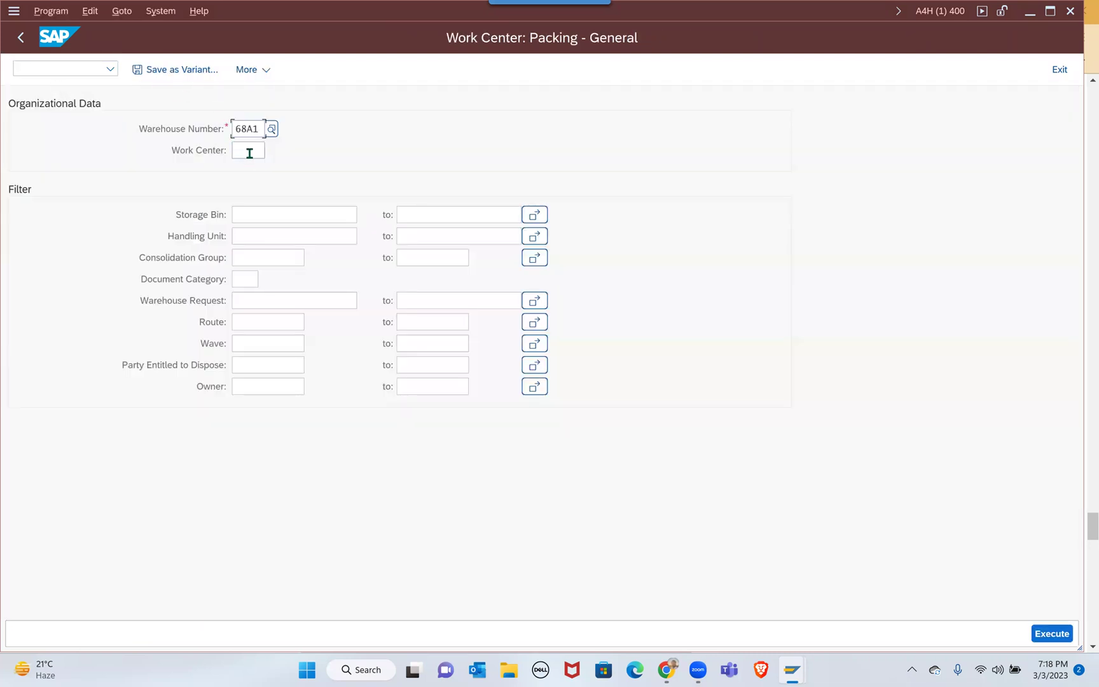
left_click(246, 151)
key("F4")
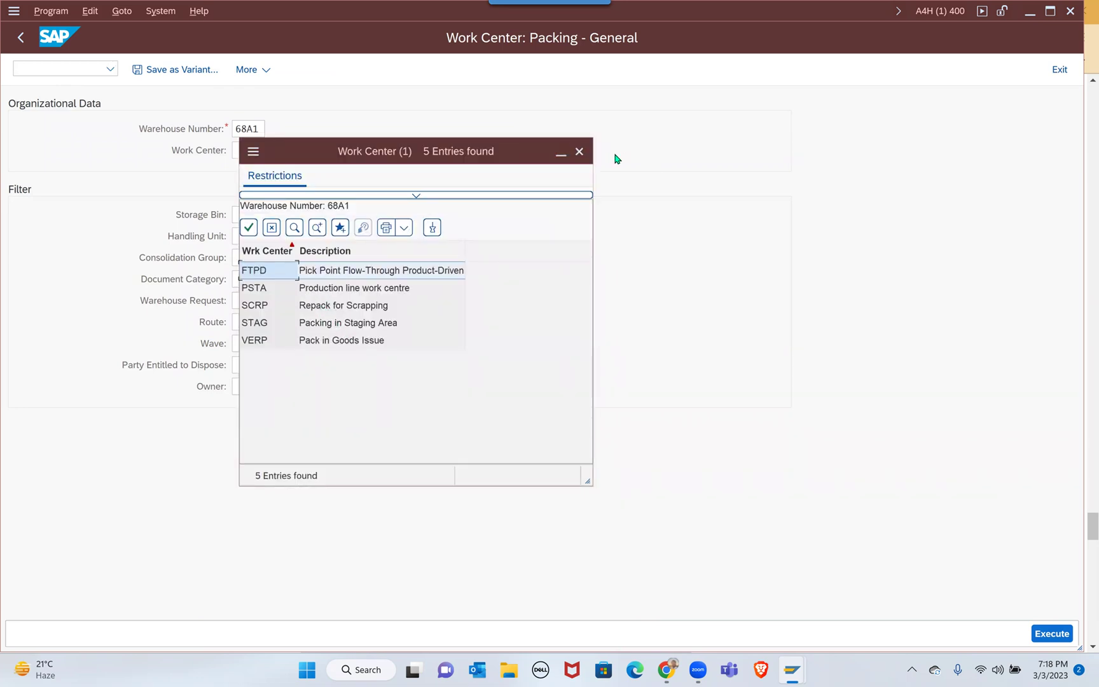
left_click(579, 151)
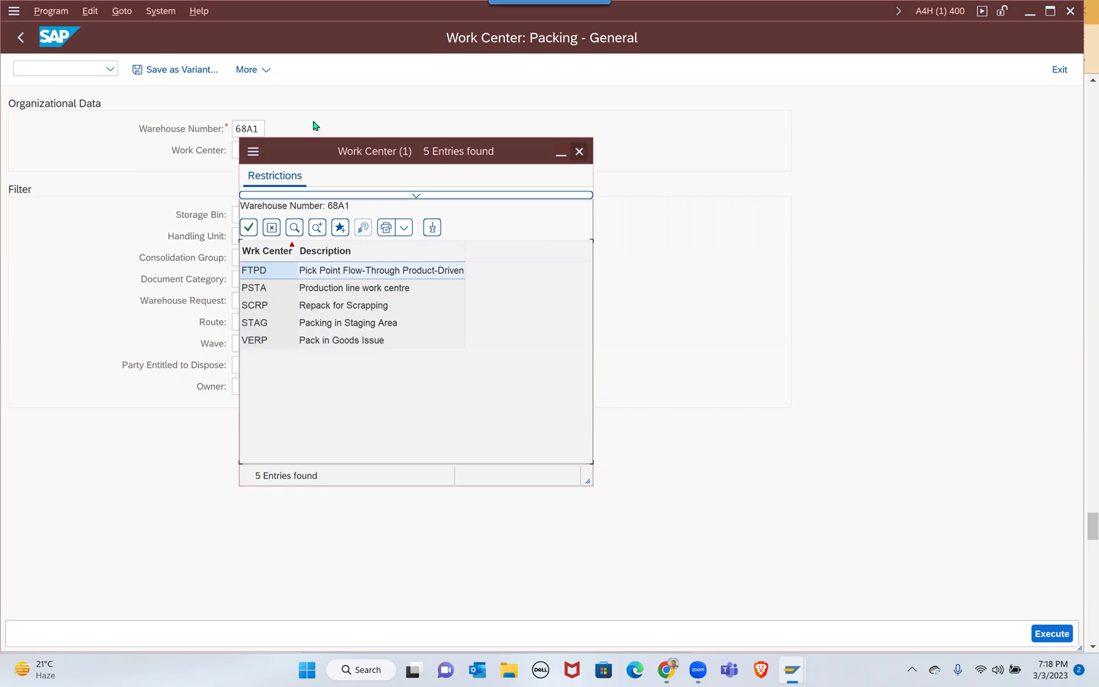
Recall the packing code and trim 'pack' off to prepare a new transaction
left_click(110, 70)
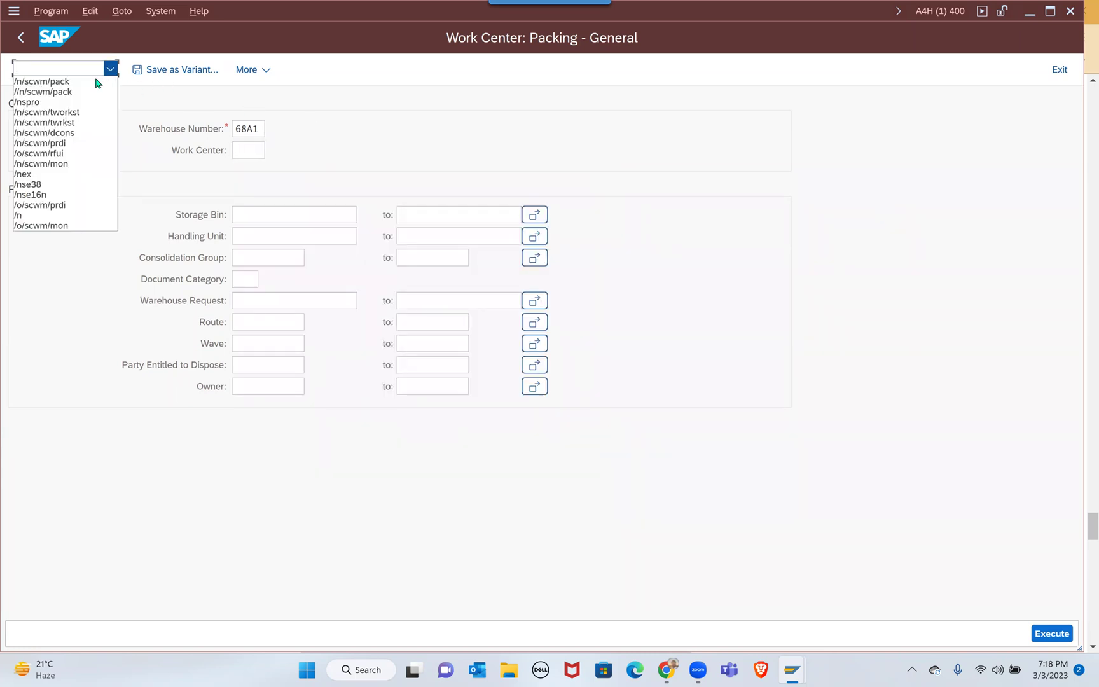
left_click(80, 81)
left_click(87, 70)
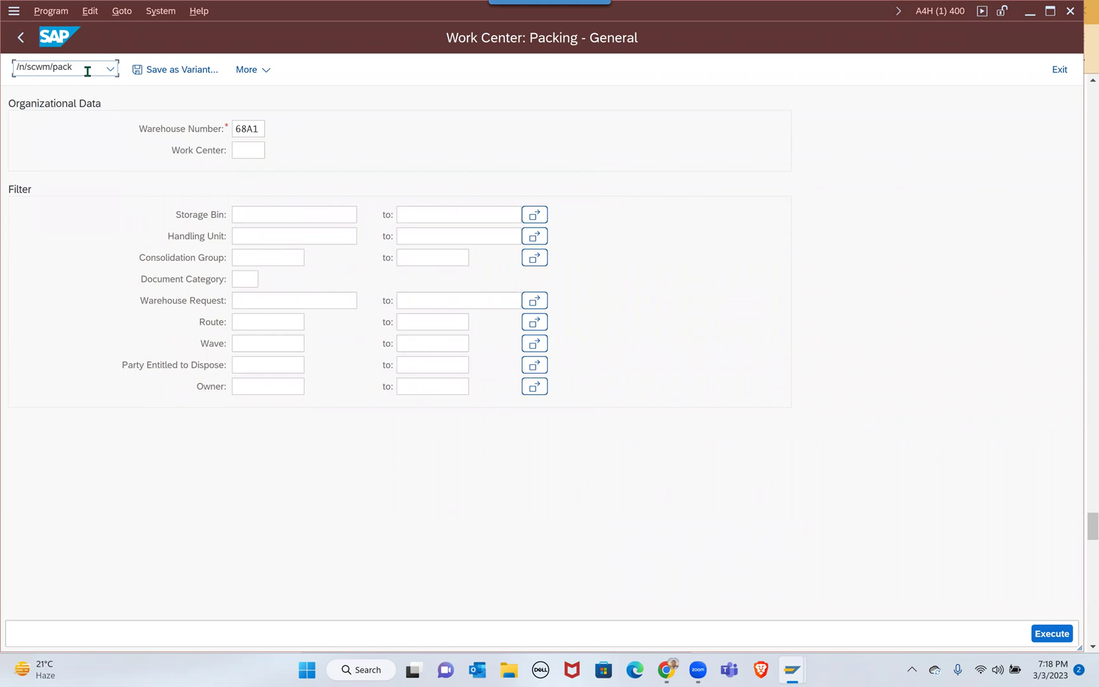
key("BackSpace")
key("BackSpace")
key("BackSpace")
key("BackSpace")
Try transactions /n/scwm/stag and /n/scwm/vas_exec, both rejected as nonexistent
type("stag")
key("Return")
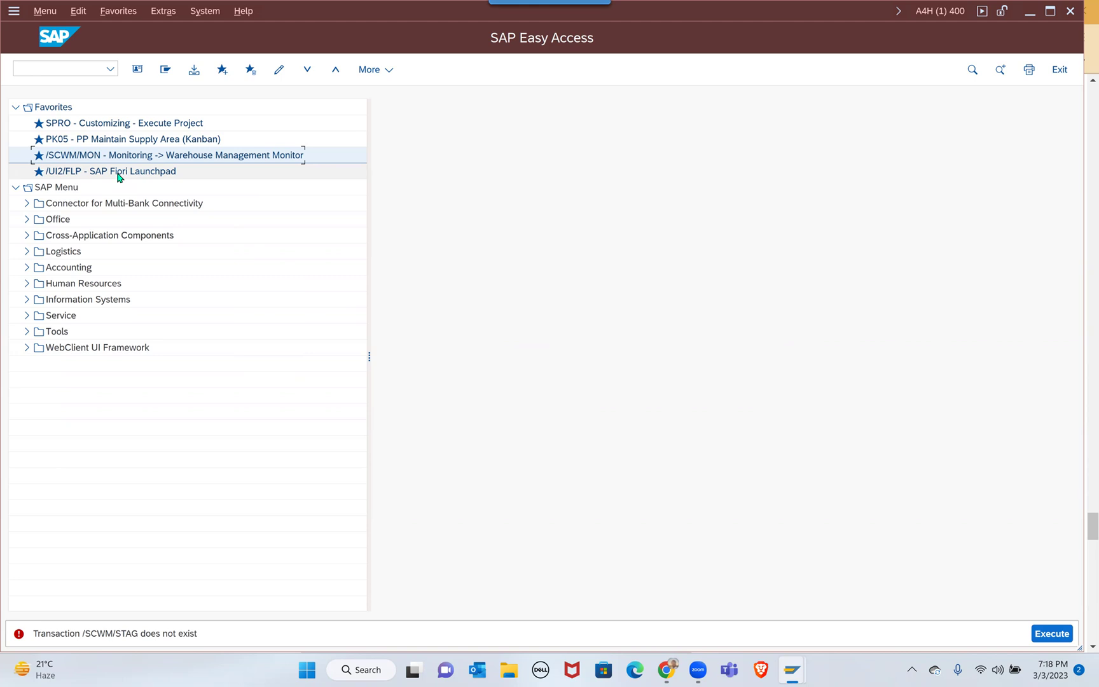
left_click(108, 72)
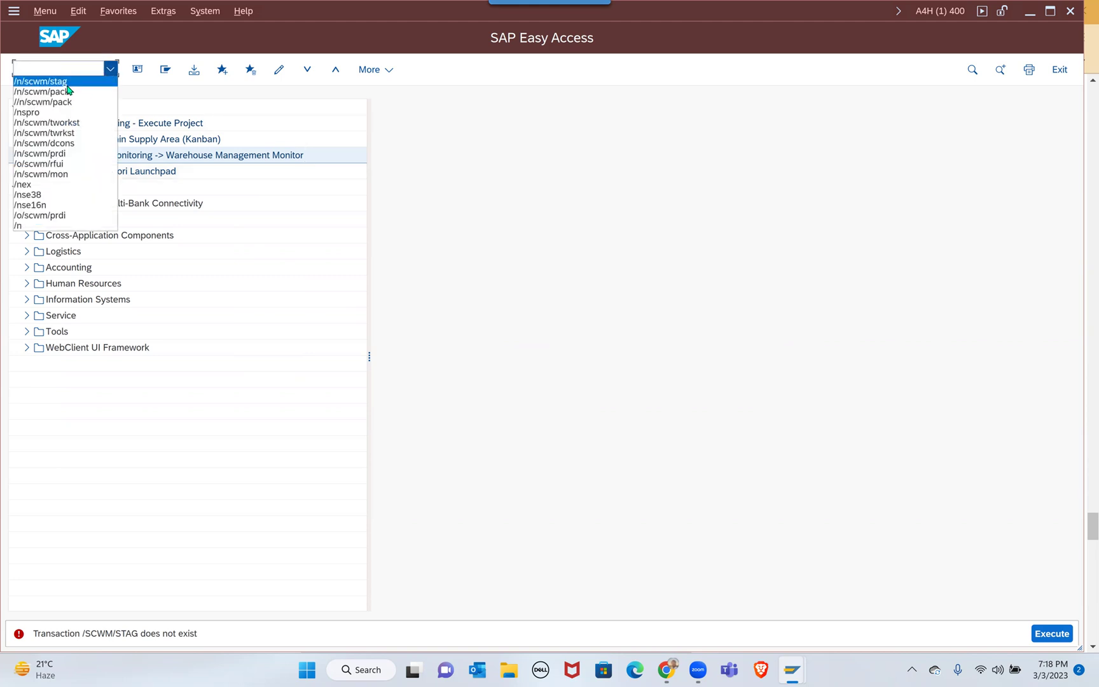
left_click(64, 82)
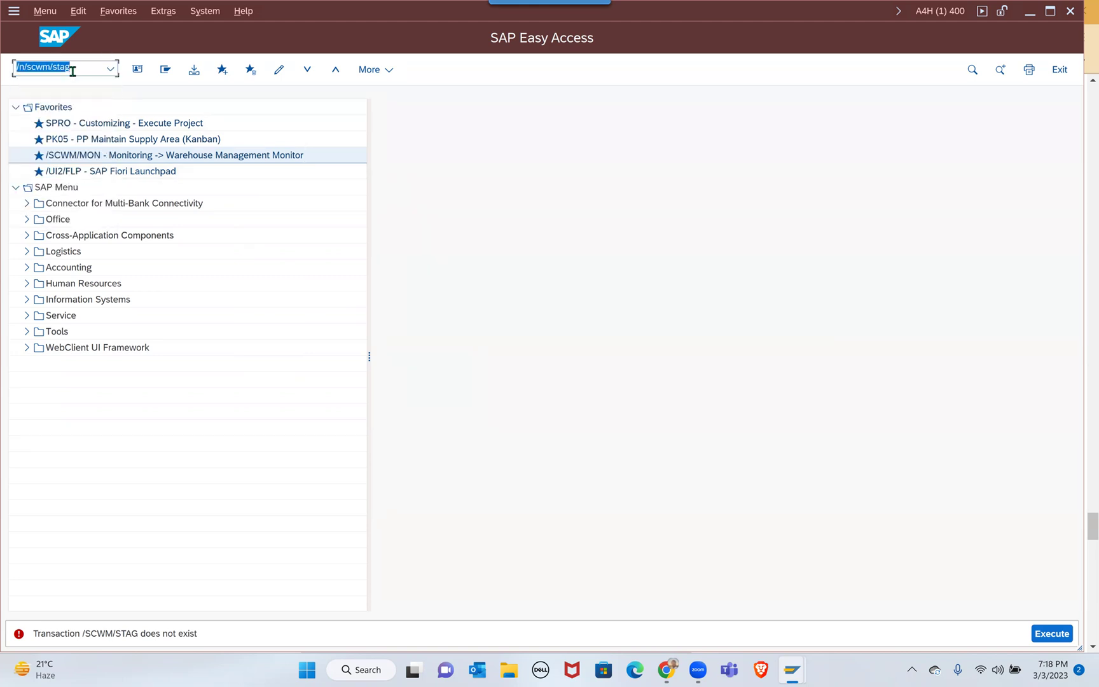
left_click(73, 71)
key("BackSpace")
key("BackSpace")
key("BackSpace")
key("BackSpace")
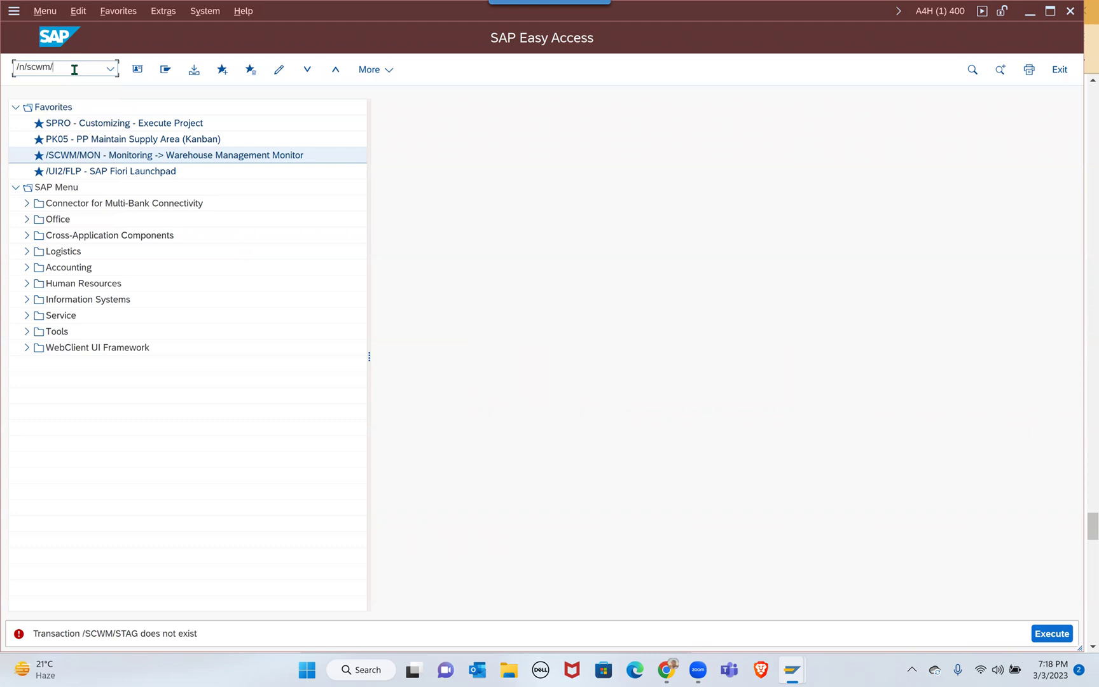
type("c")
key("BackSpace")
type("vas_exec")
key("Return")
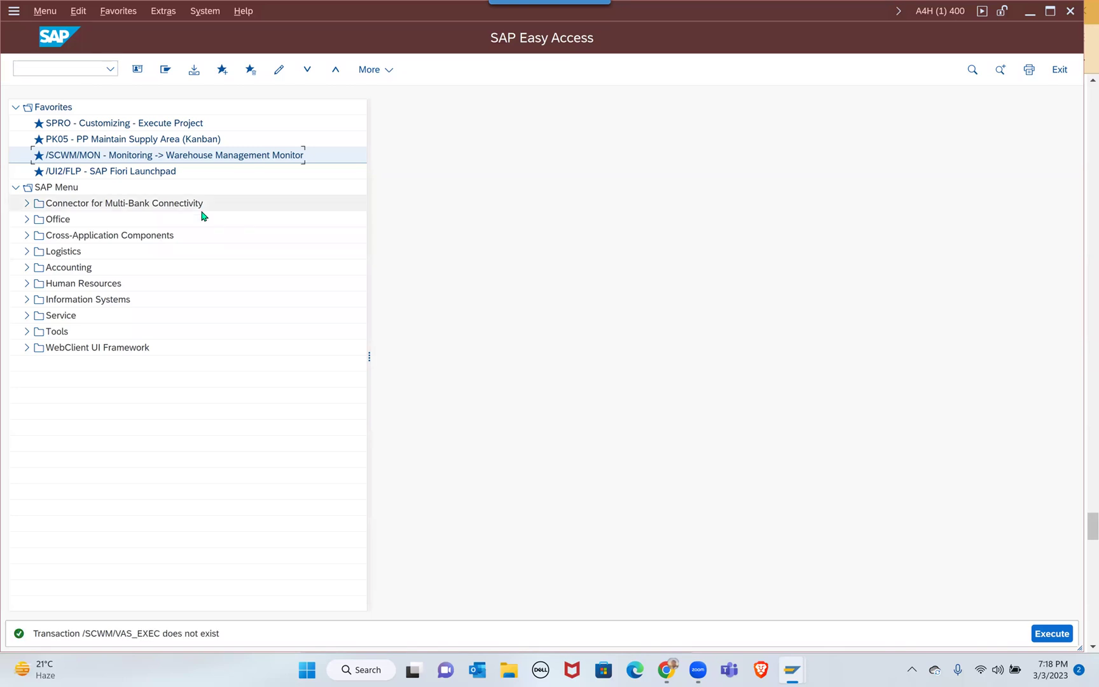
Recall /n/scwm/vas_exec and edit it to /n/scwm/vasexec
left_click(113, 71)
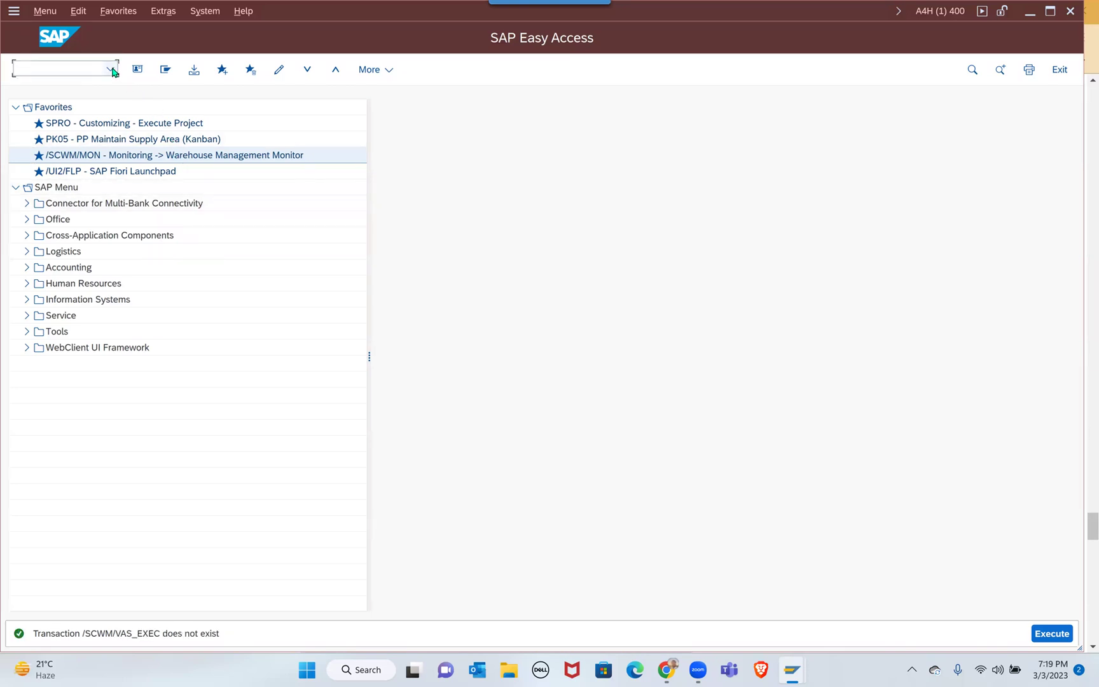
left_click(80, 82)
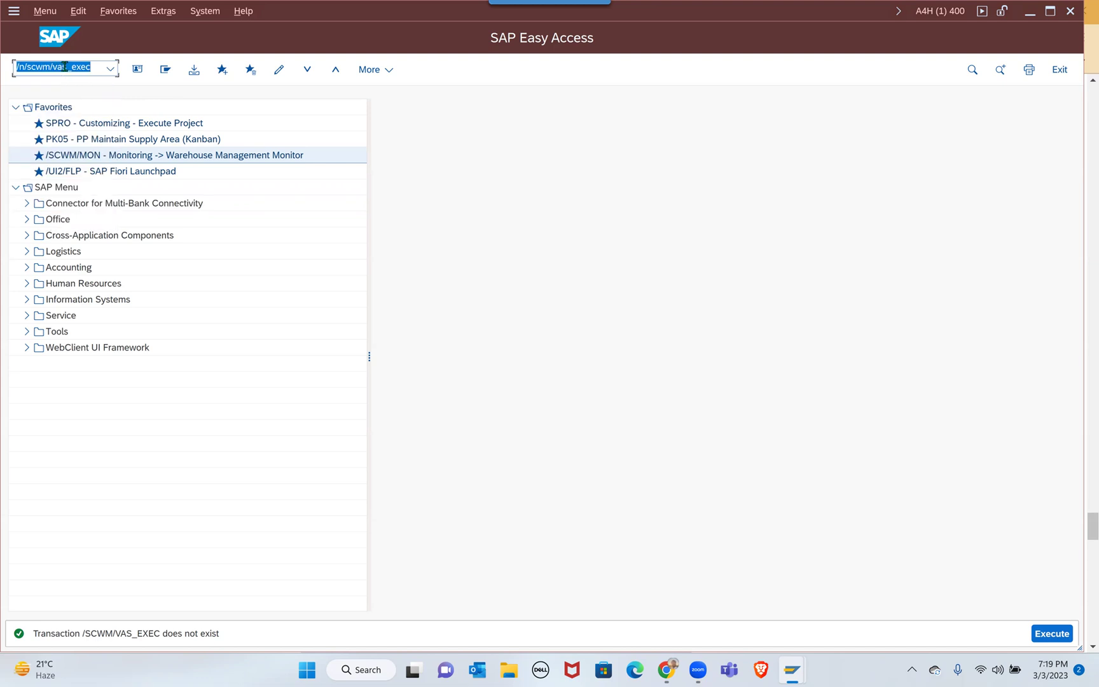
left_click(64, 66)
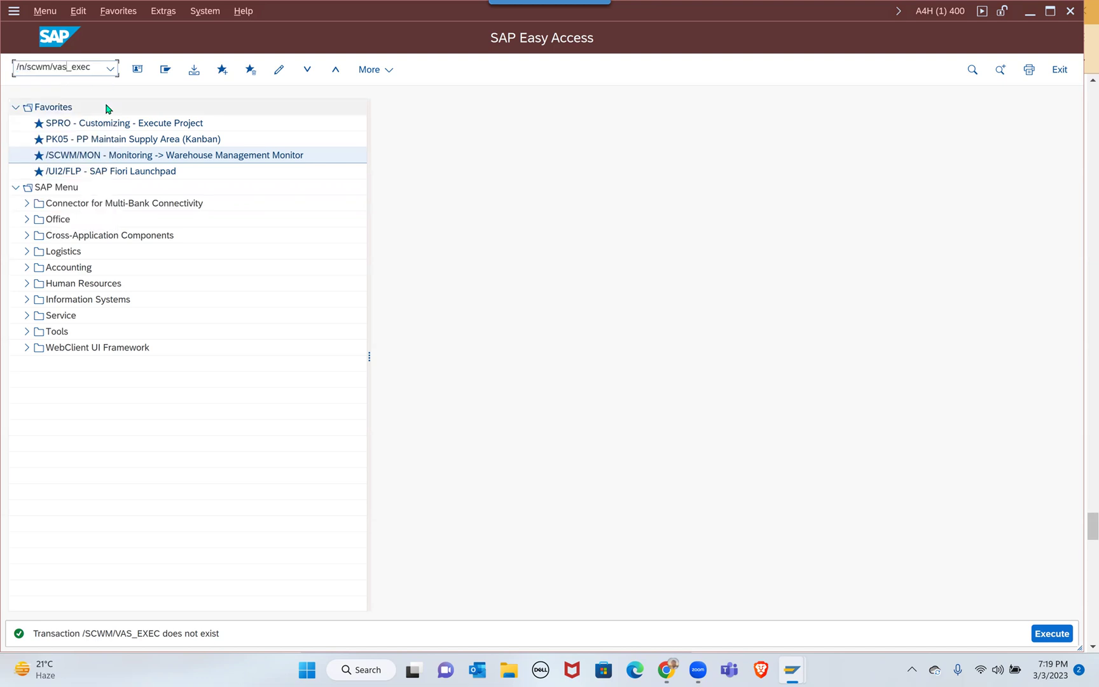
key("Delete")
Start /n/scwm/vasexec and pick work center KITO from the value list for warehouse 68A1
key("Return")
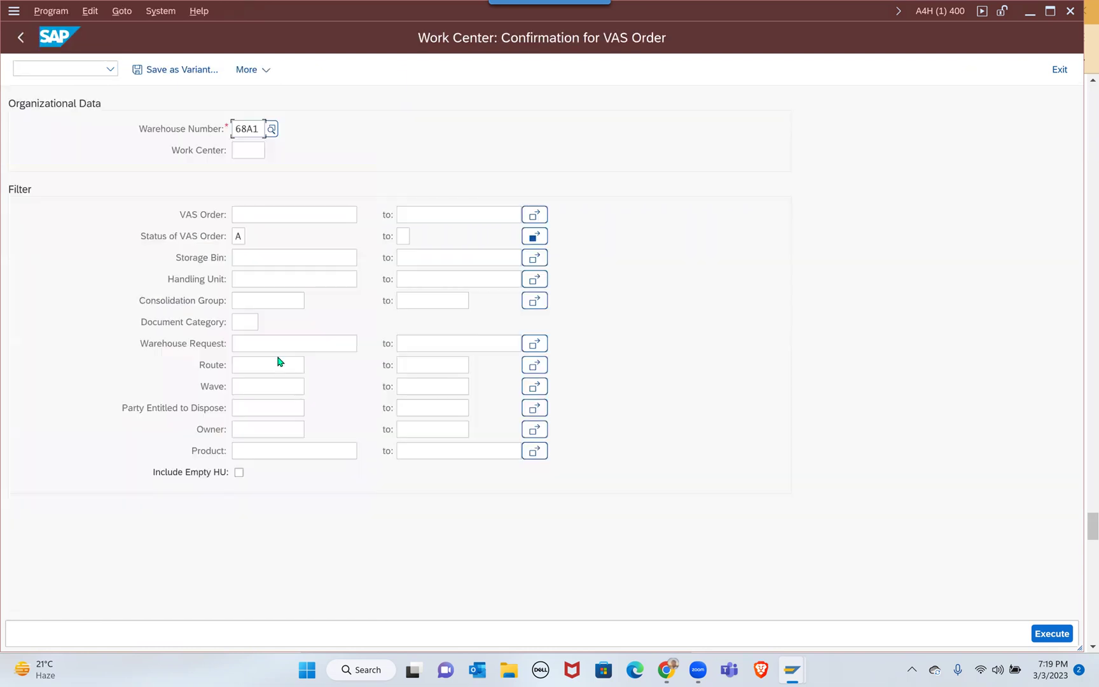
left_click(262, 150)
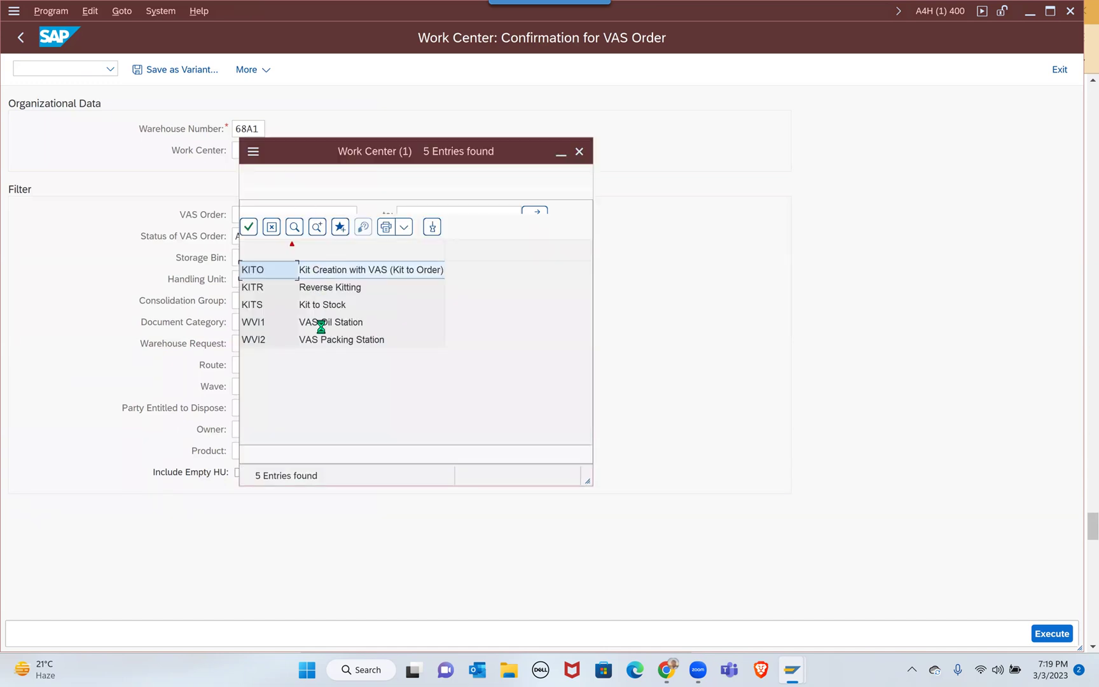
double_click(255, 272)
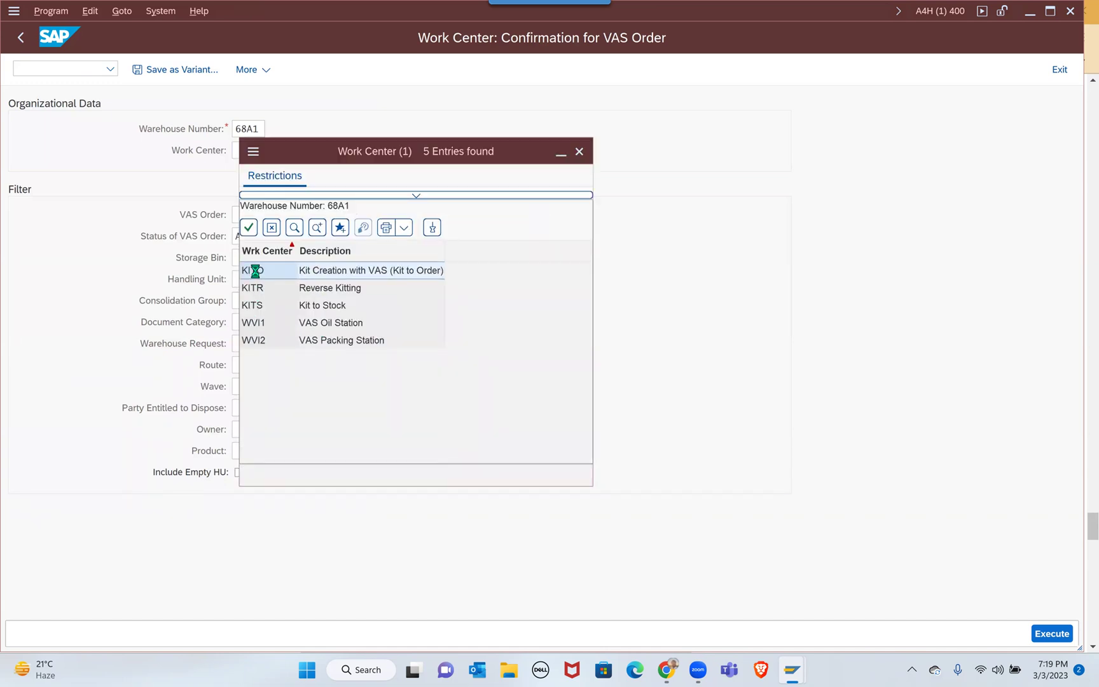
left_click(258, 255)
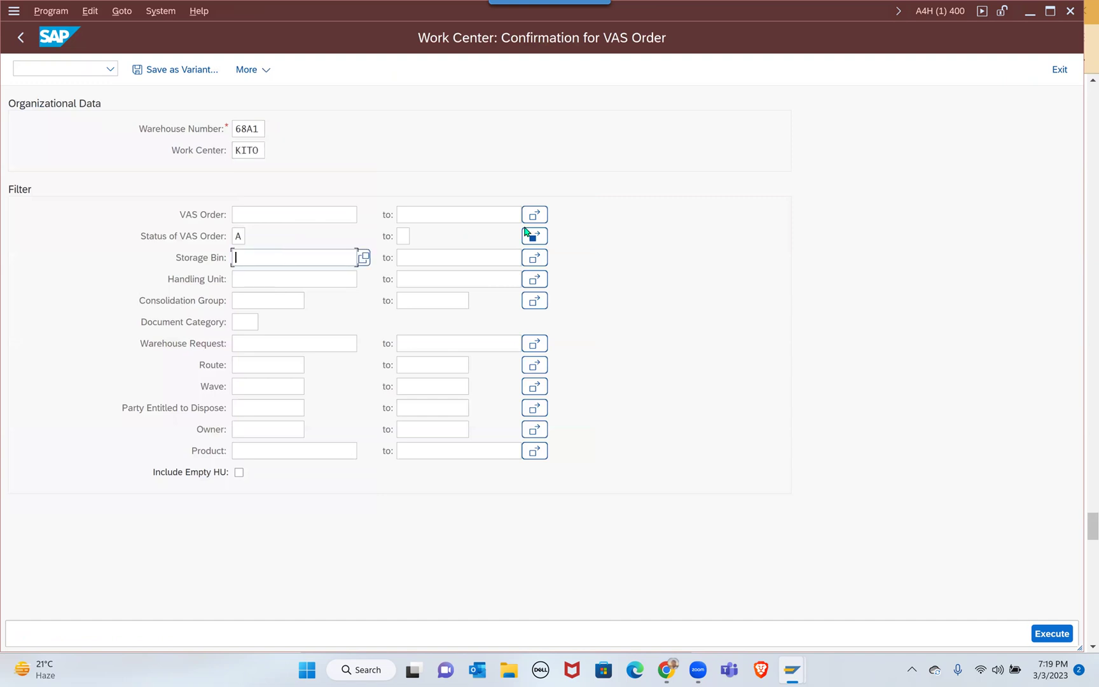
Execute the VAS order selection and acknowledge the information message, keeping KITO filled in
left_click(1053, 634)
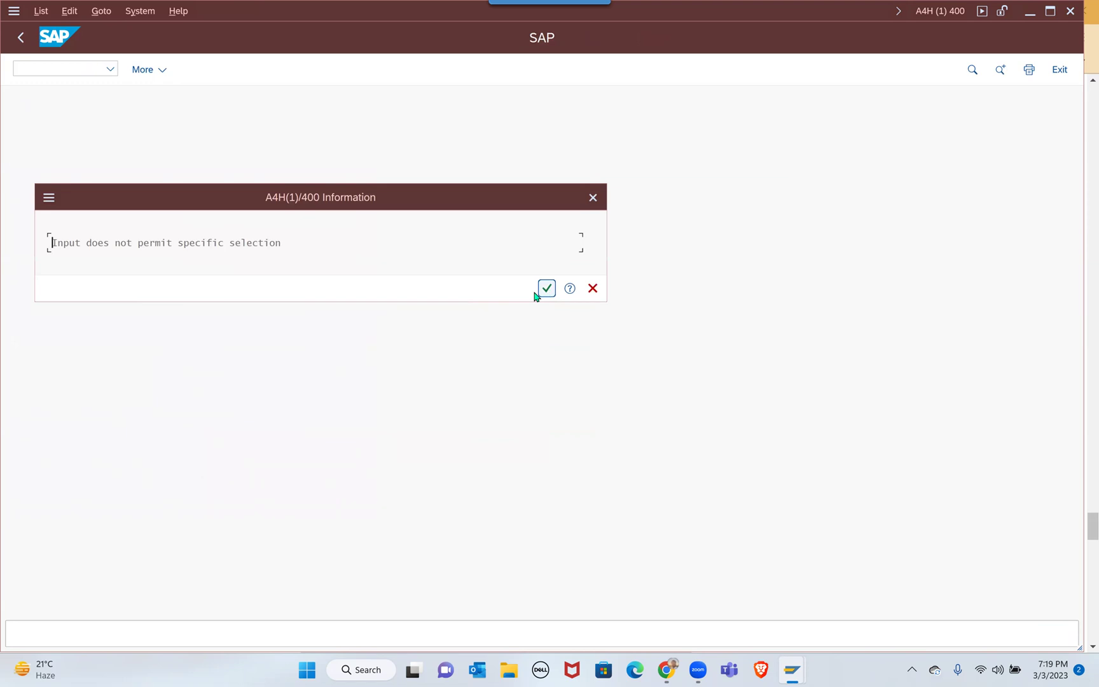
left_click(546, 288)
left_click(266, 253)
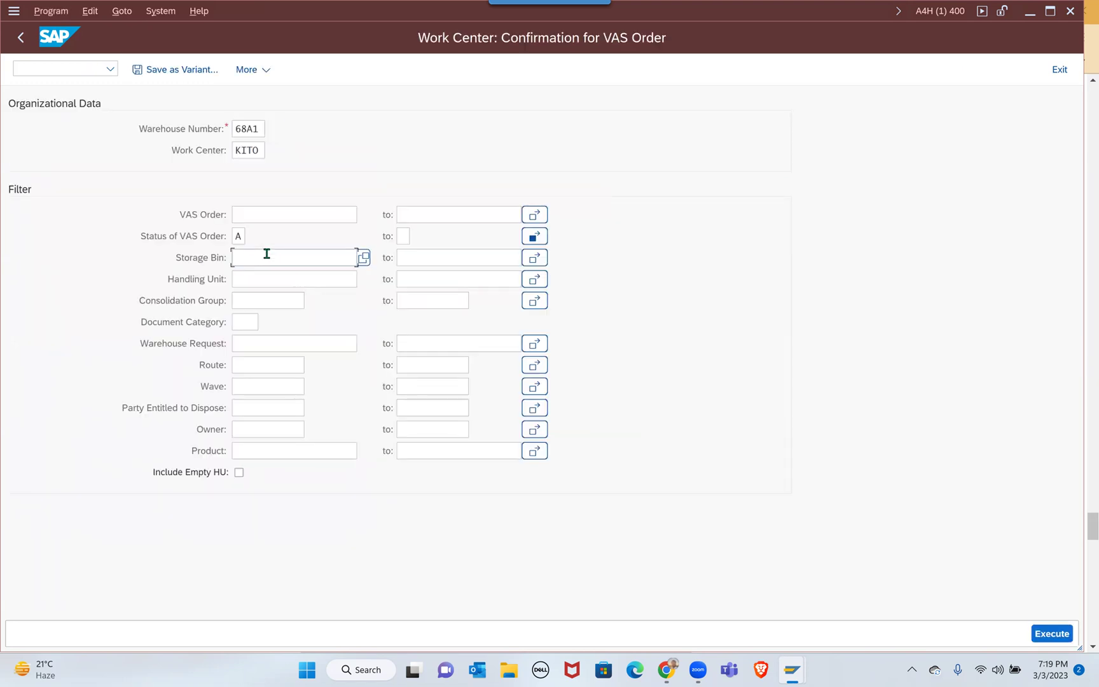
left_click(260, 153)
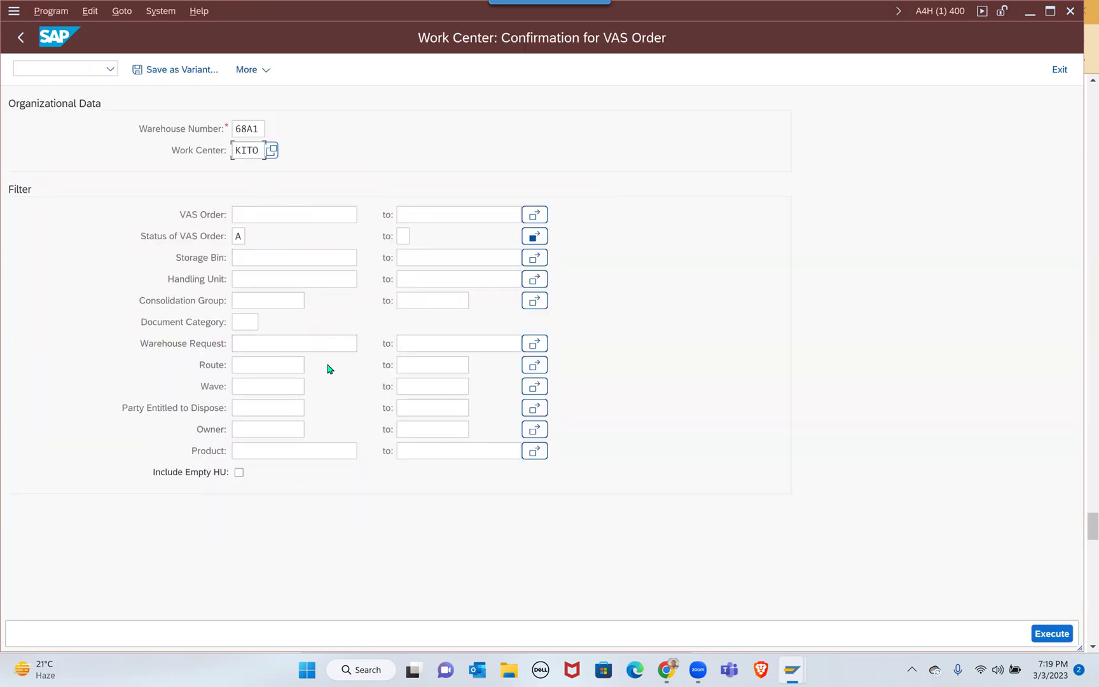